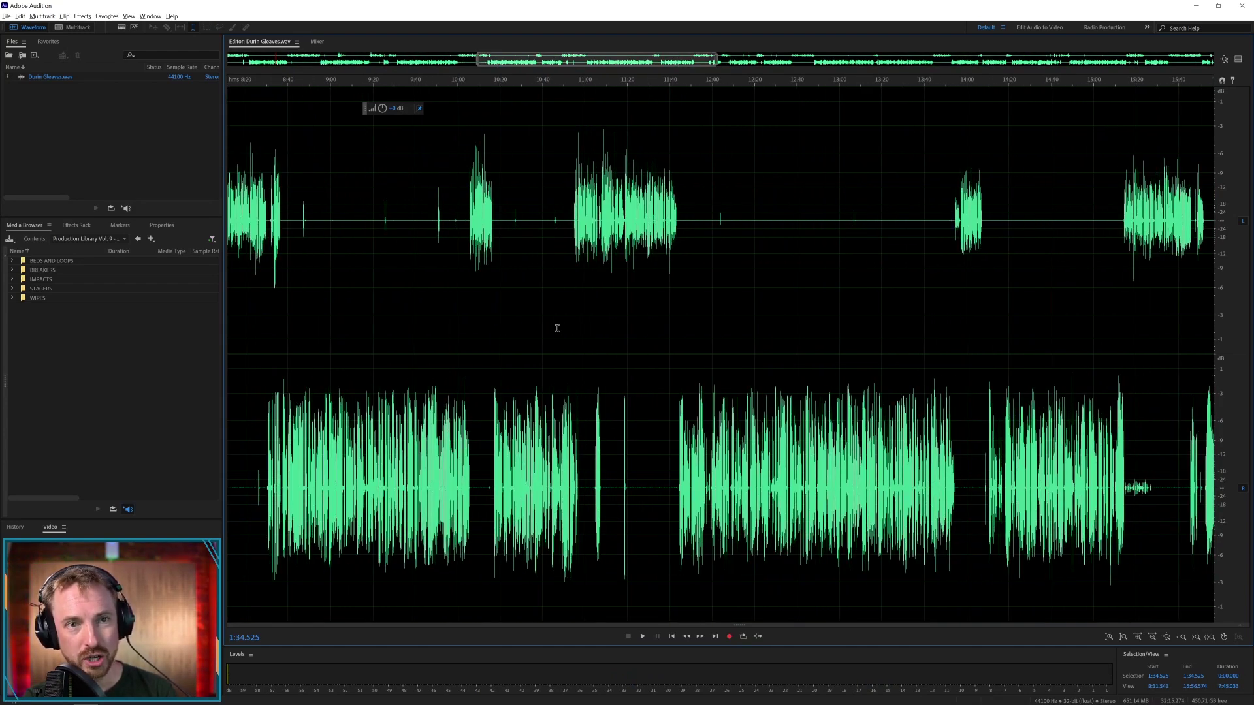
- Jump to 11:03.185, 11:20.280 and 12:08.562 in the recording
click(591, 459)
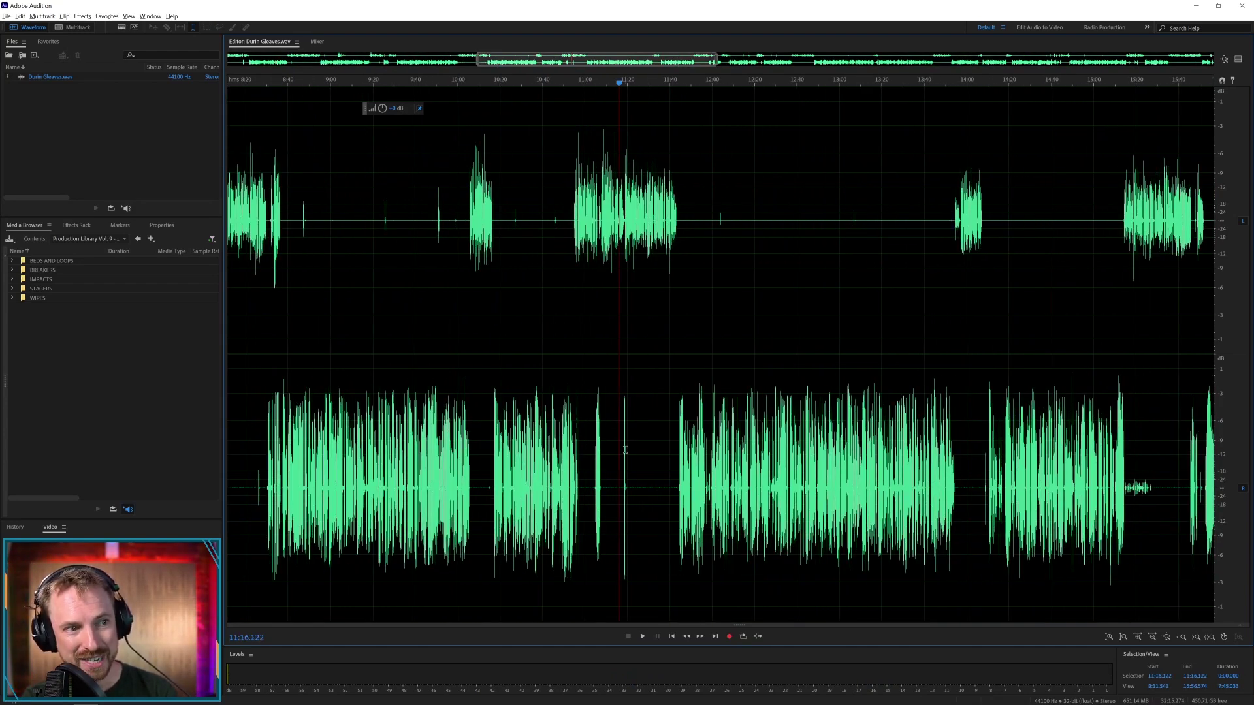
click(628, 206)
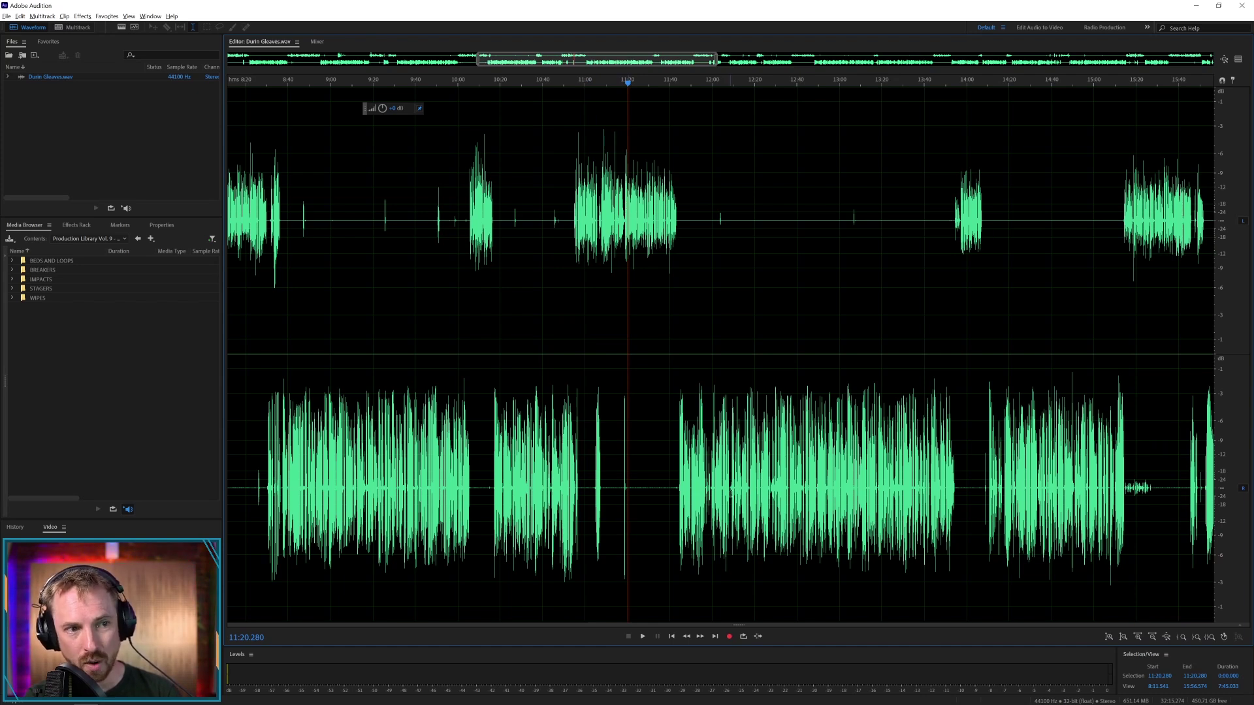
click(730, 486)
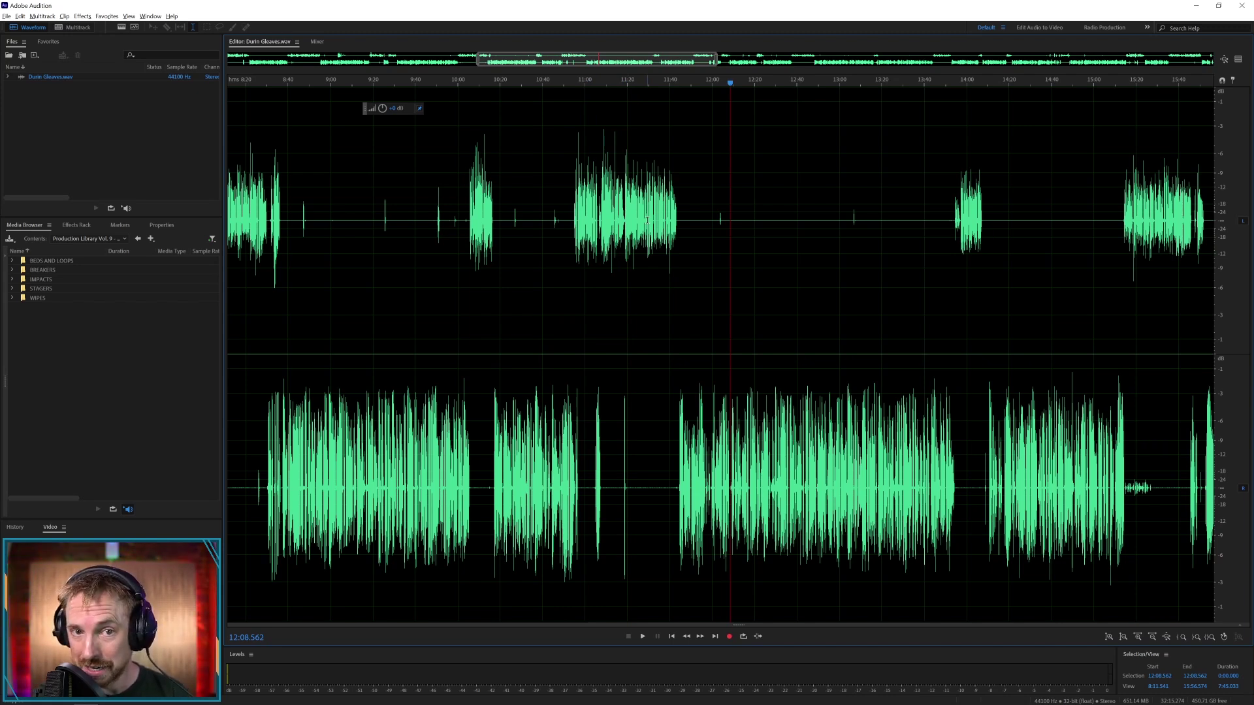
- Create a new multitrack session named 'Podcast'
click(79, 28)
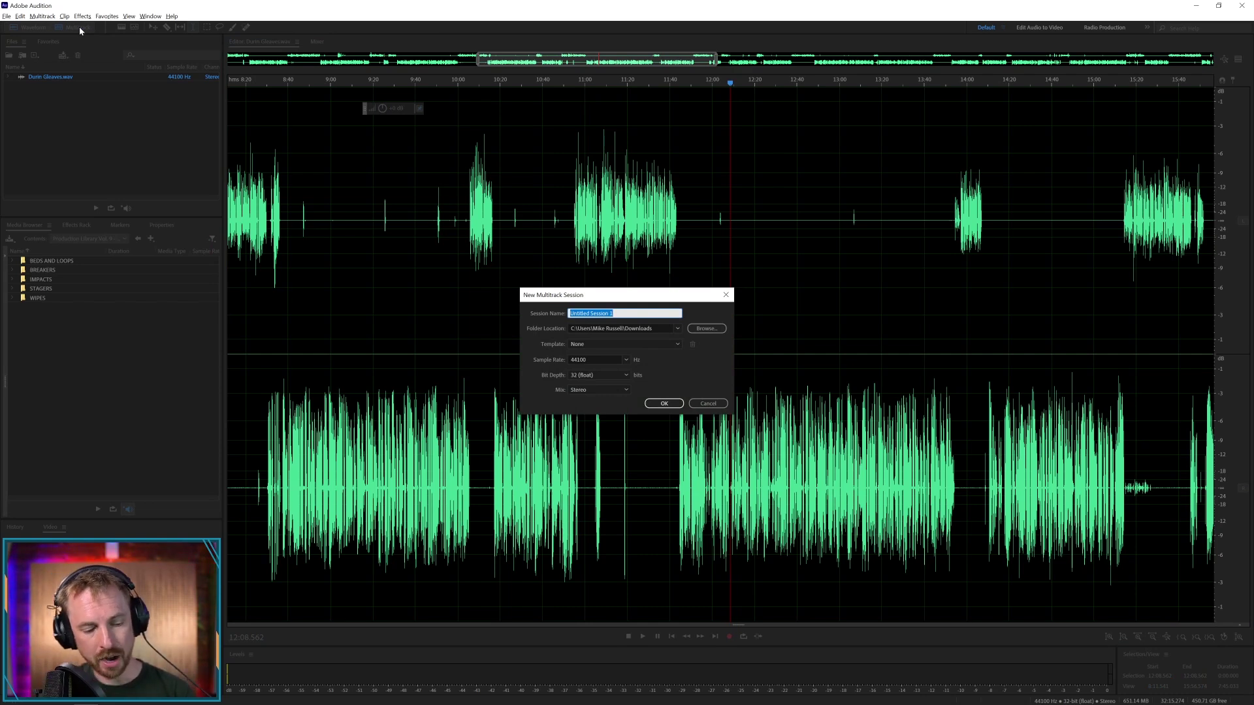
text(Podcast)
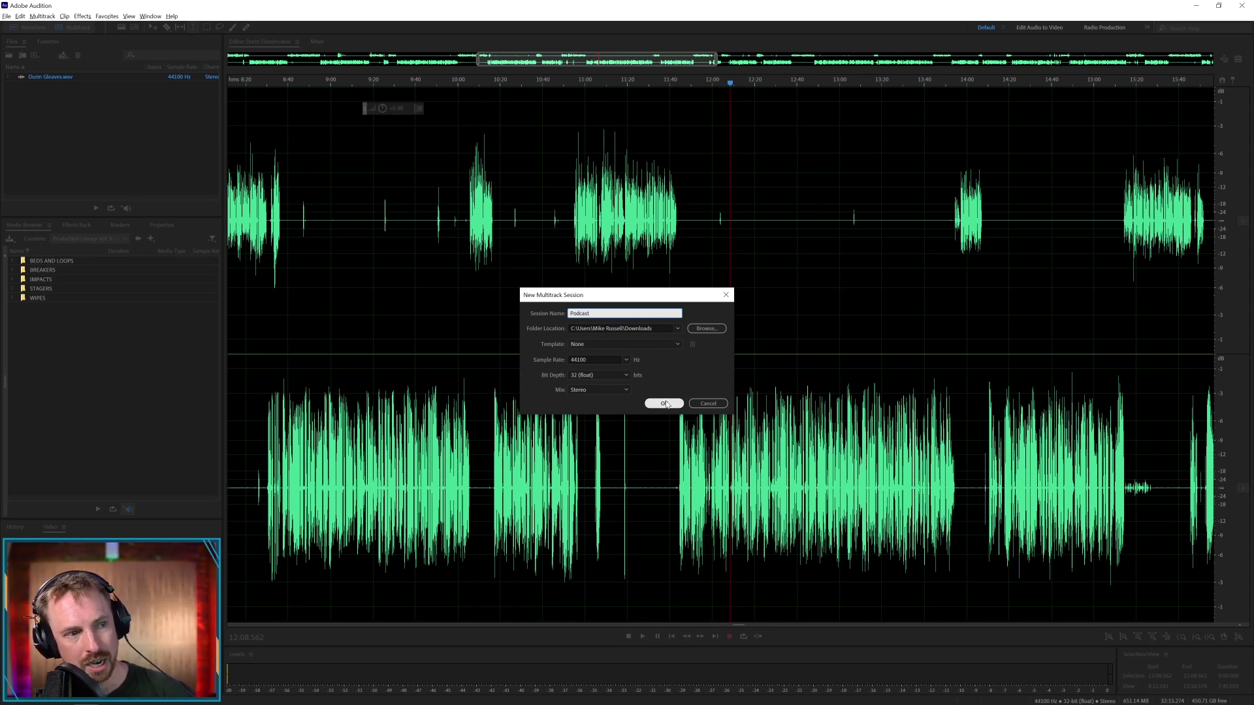
click(664, 403)
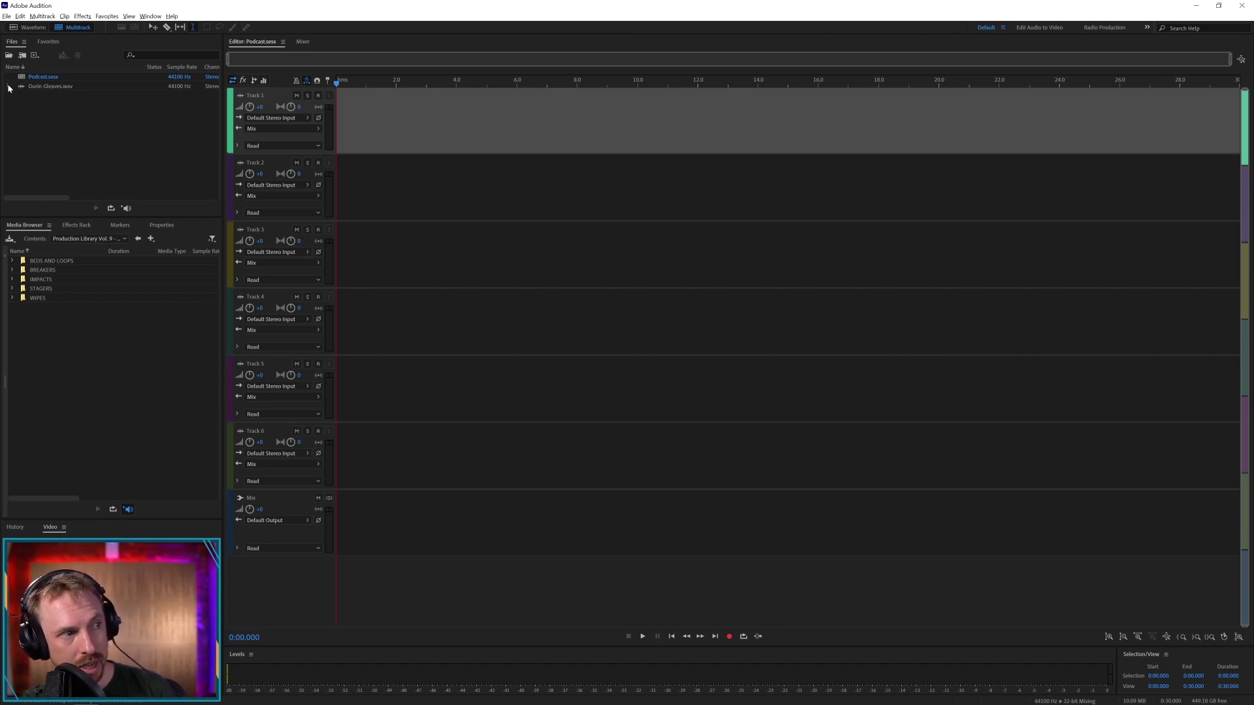
- Place the recording's left channel on Track 1 and right channel on Track 2
click(9, 88)
drag(36, 96, 320, 118)
drag(38, 105, 340, 175)
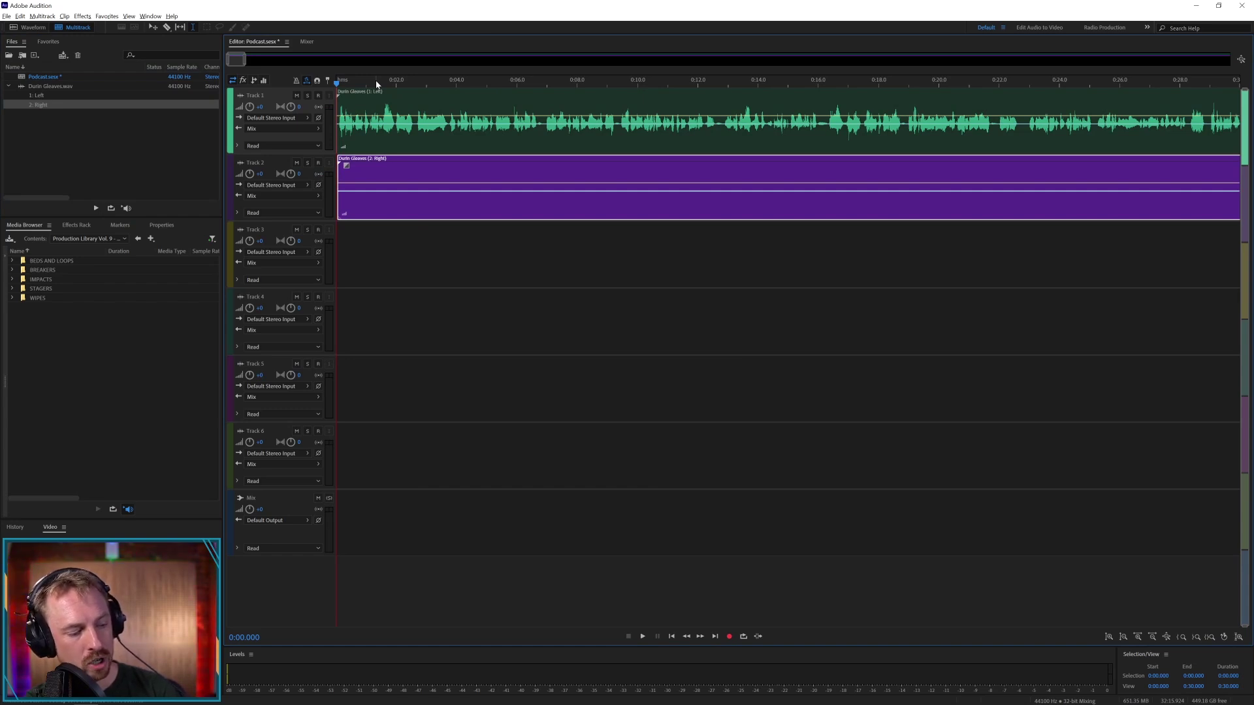
- Remove the empty tracks and fit both tracks to the editor height
key(backslash)
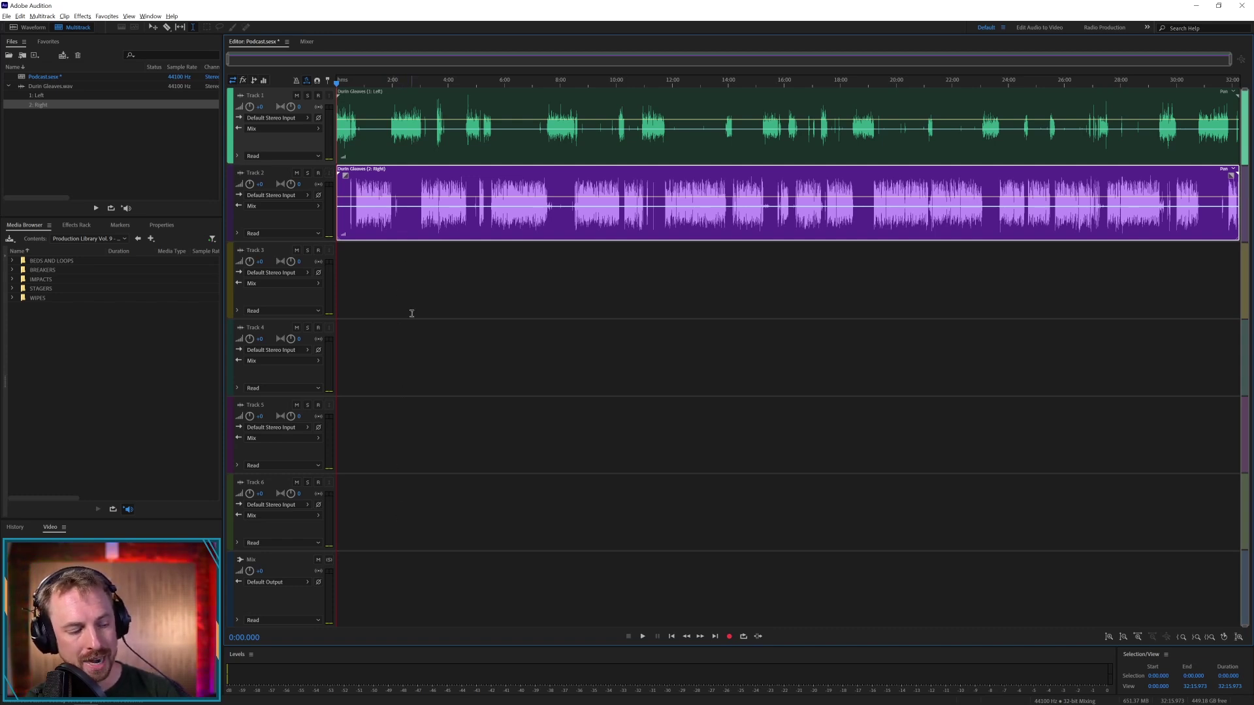
key(ctrl+shift+Delete)
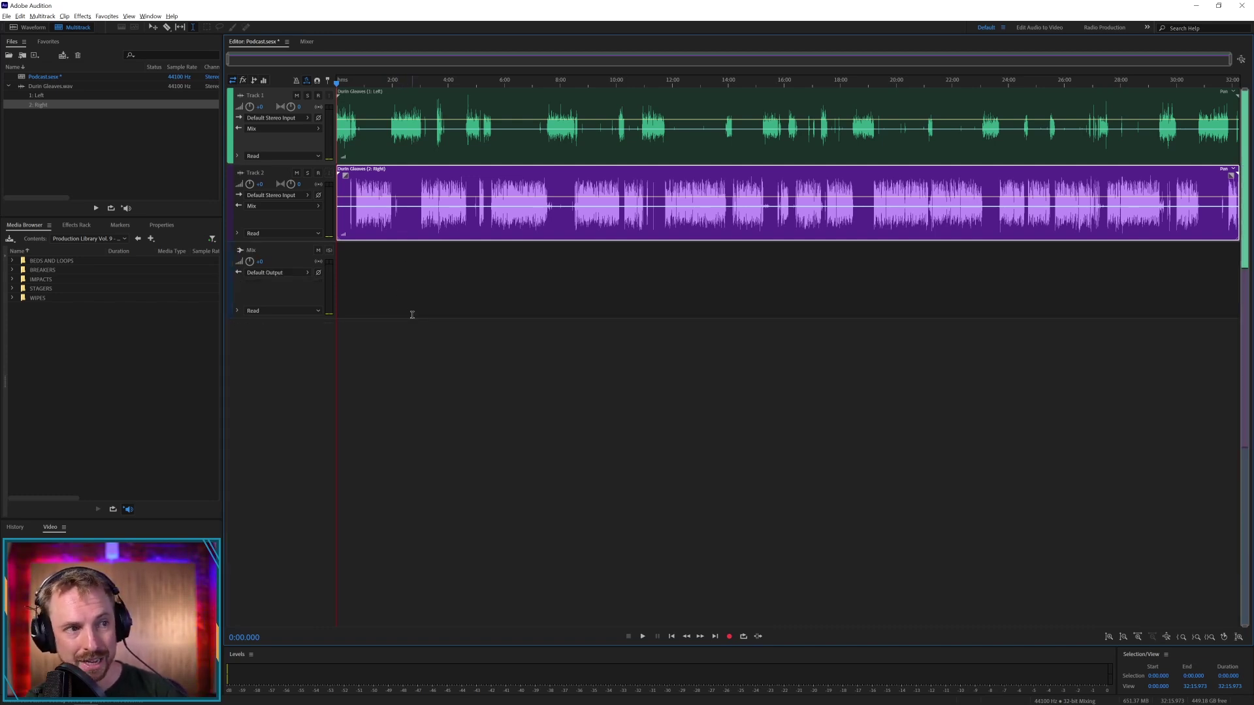
key(ctrl+backslash)
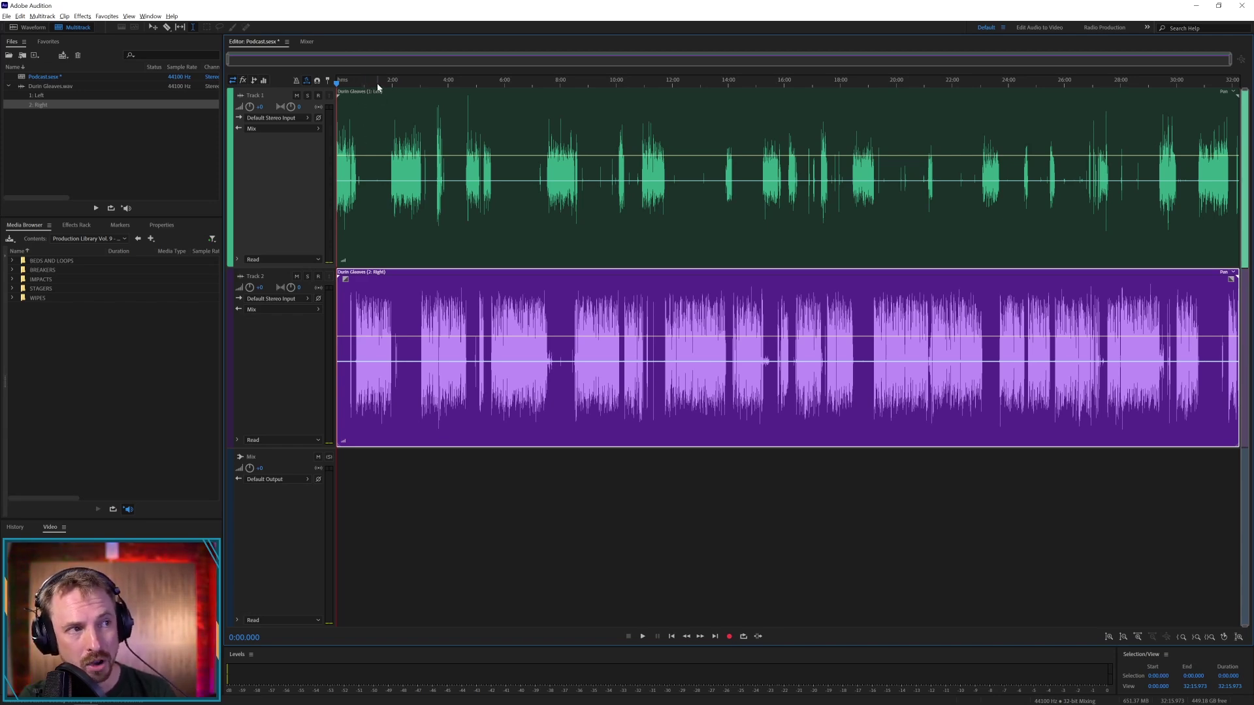
scroll(377, 84, up, 10)
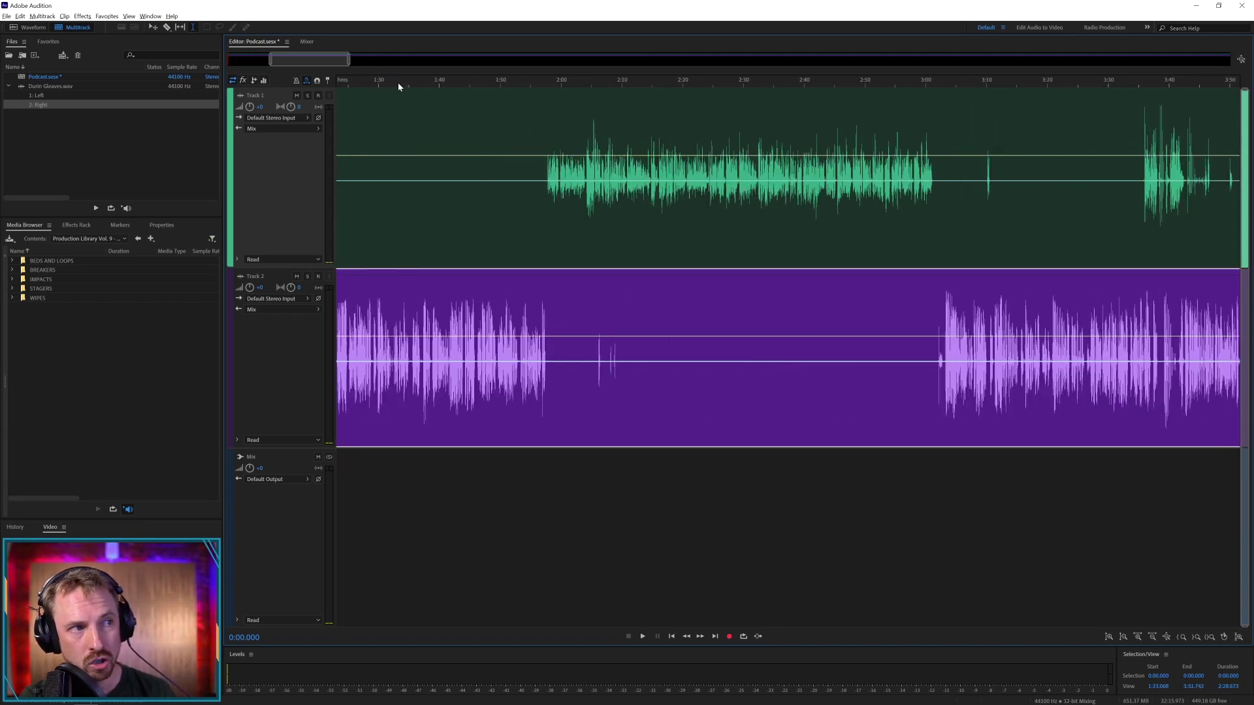
scroll(450, 79, up, 6)
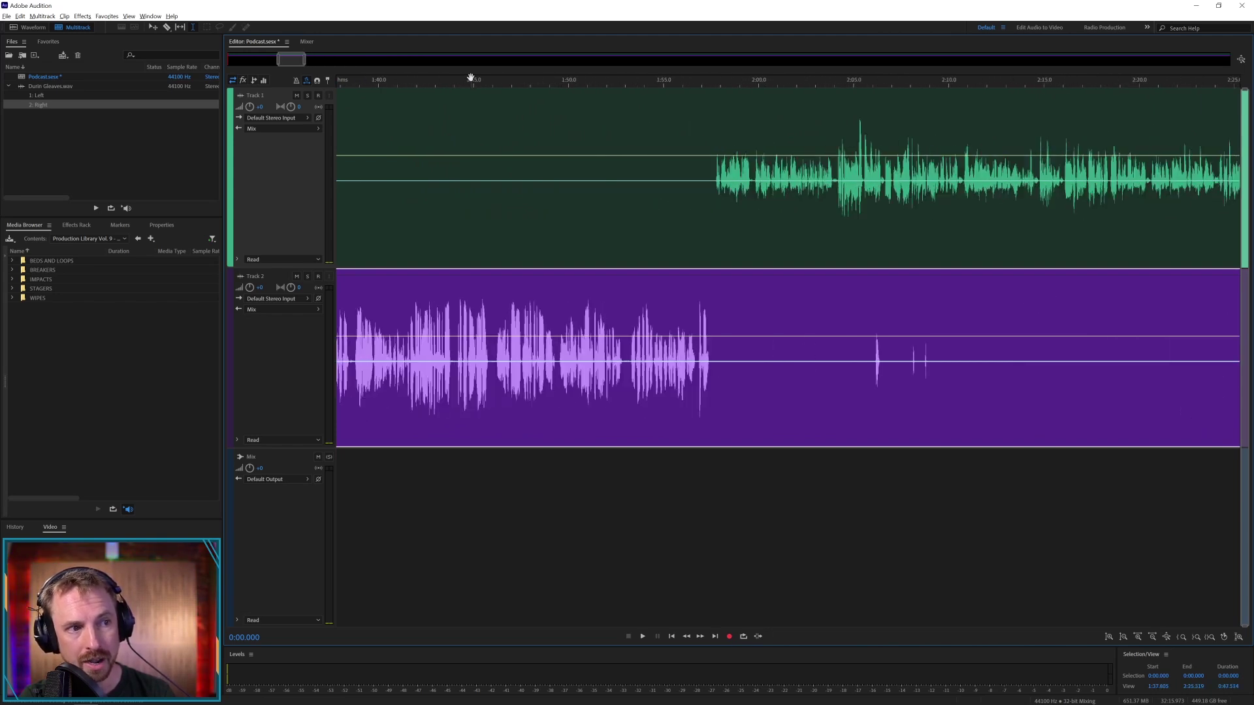
drag(641, 81, 630, 85)
key(space)
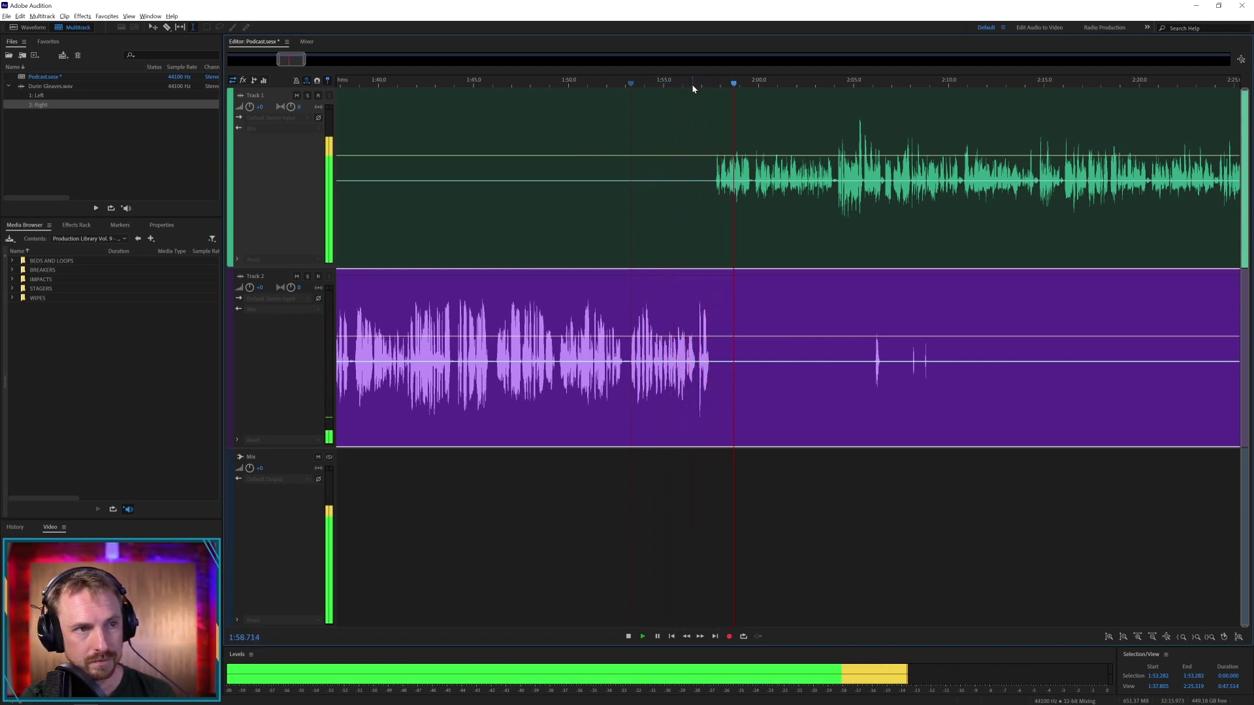
key(space)
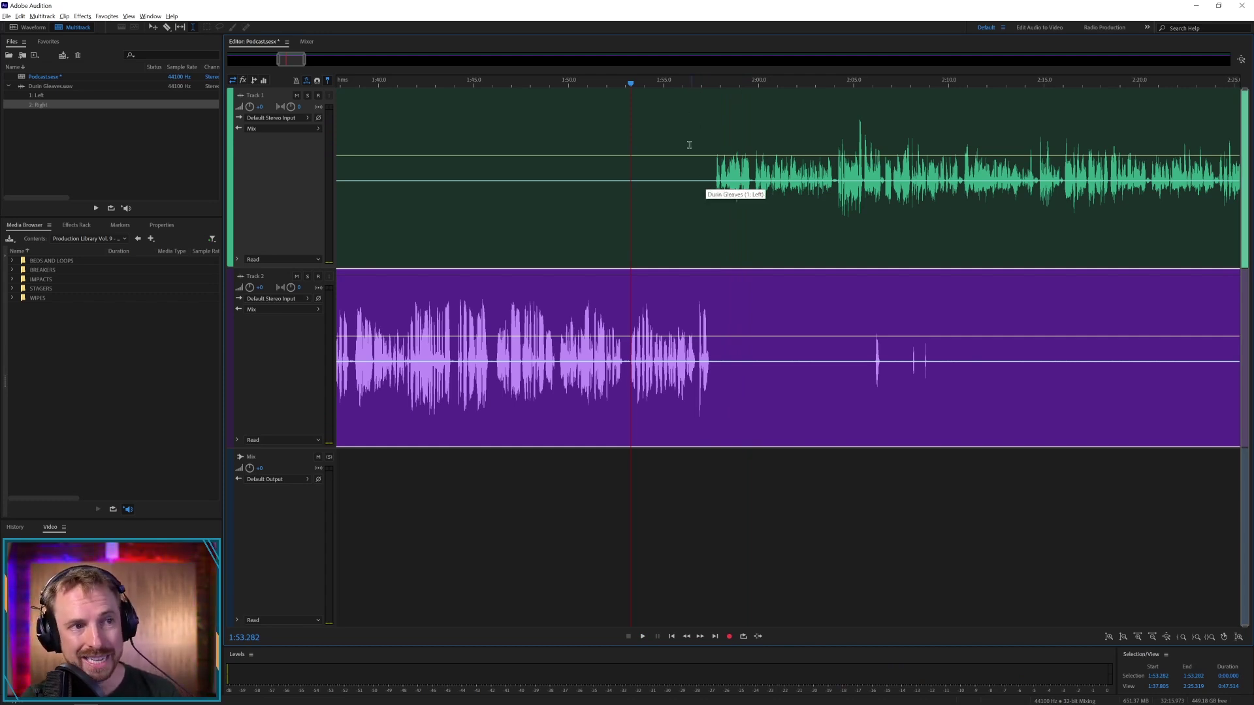
key(backslash)
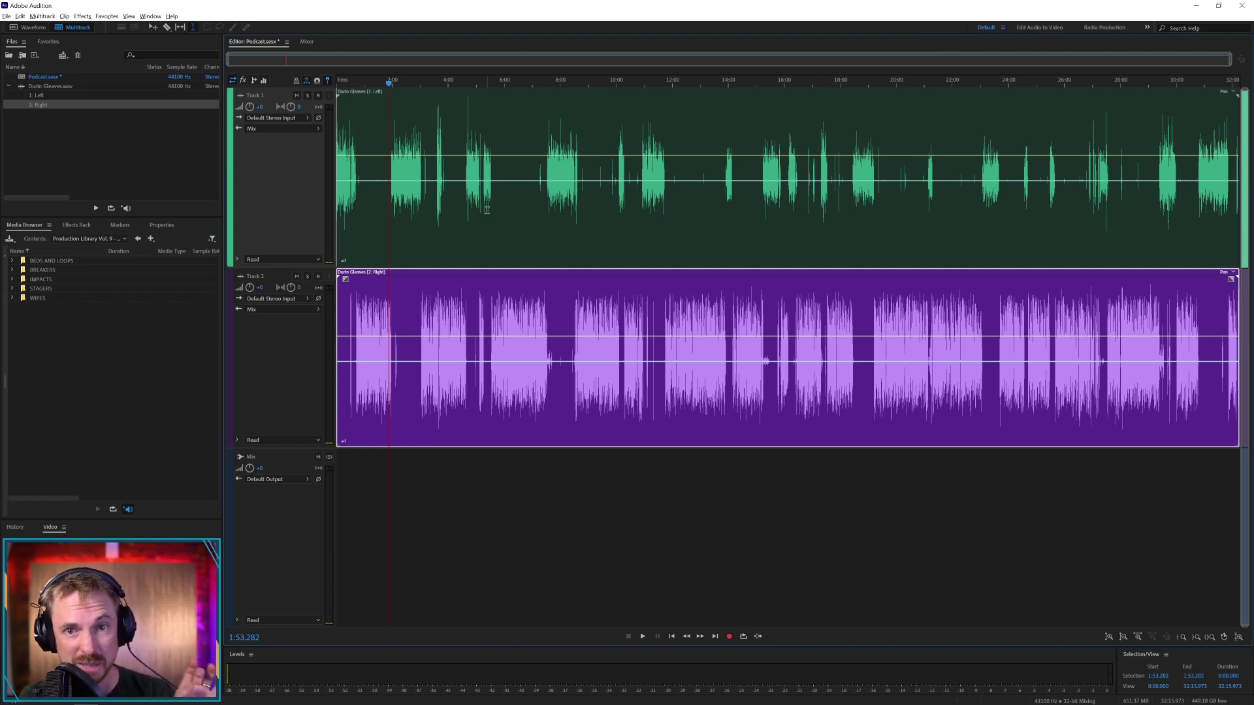
- Set both channel clips to Realtime stretch mode at 50%
ctrl+click(414, 218)
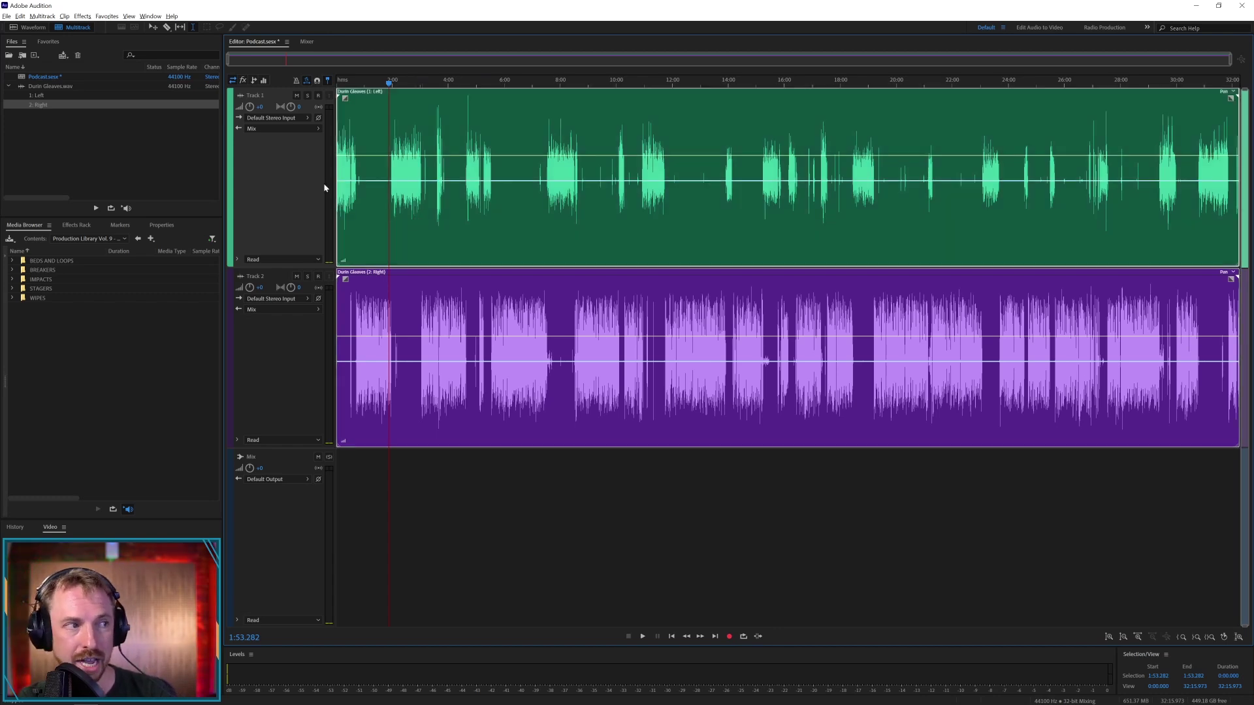
click(162, 225)
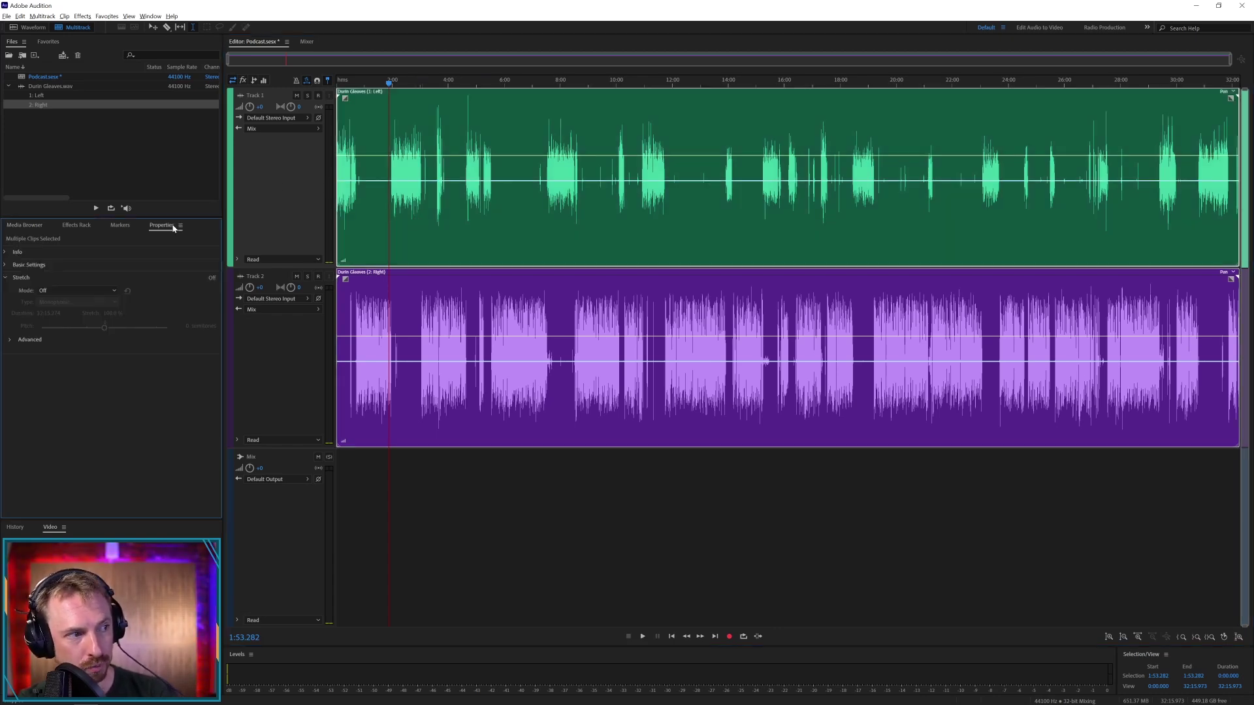
click(61, 290)
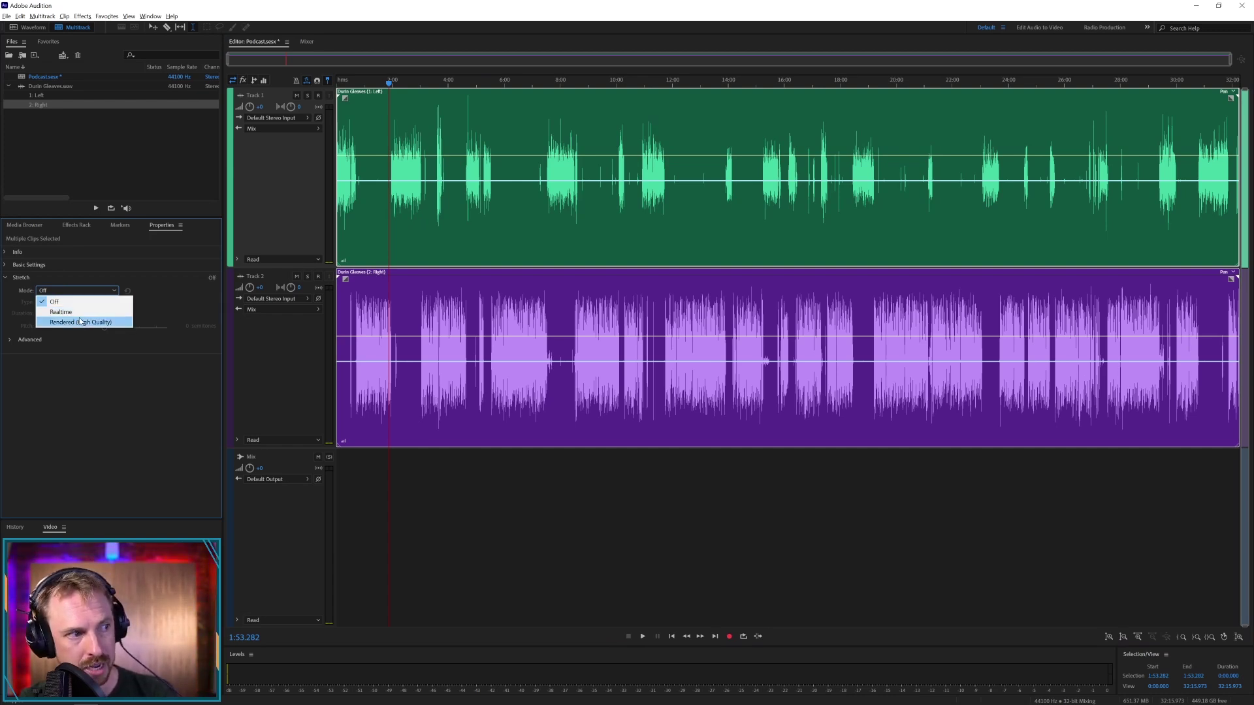
click(77, 312)
click(105, 314)
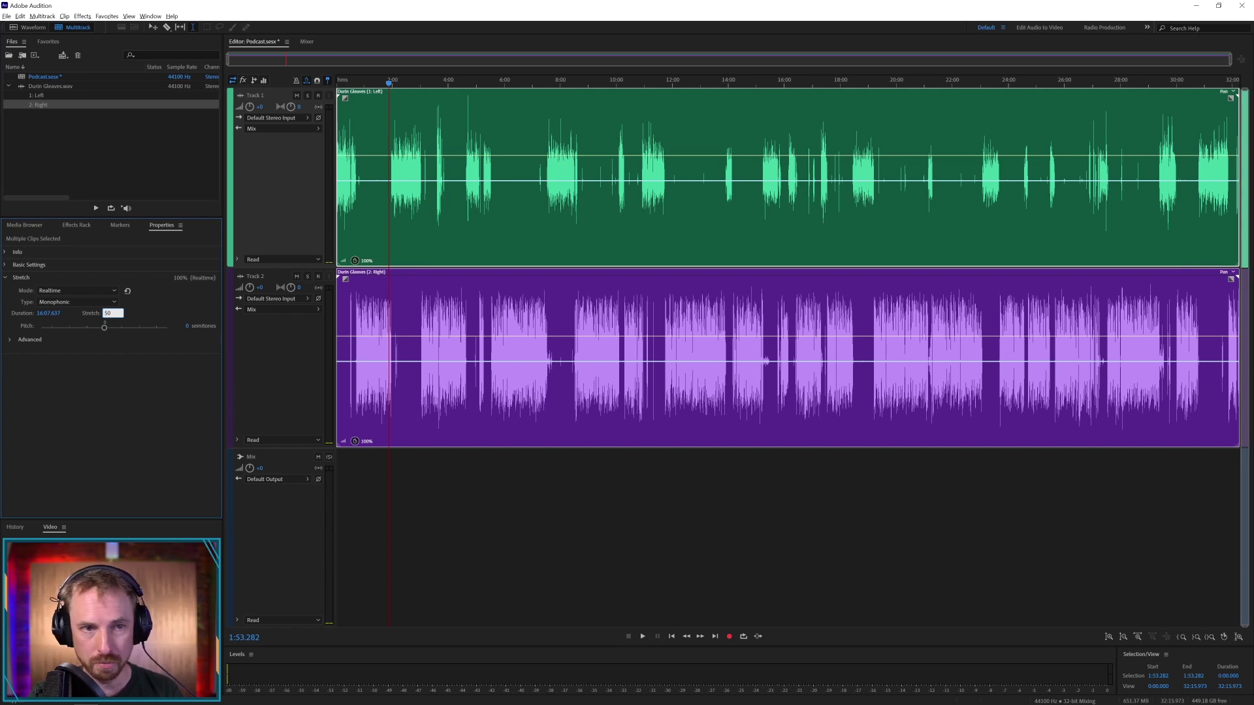
text(50)
key(Return)
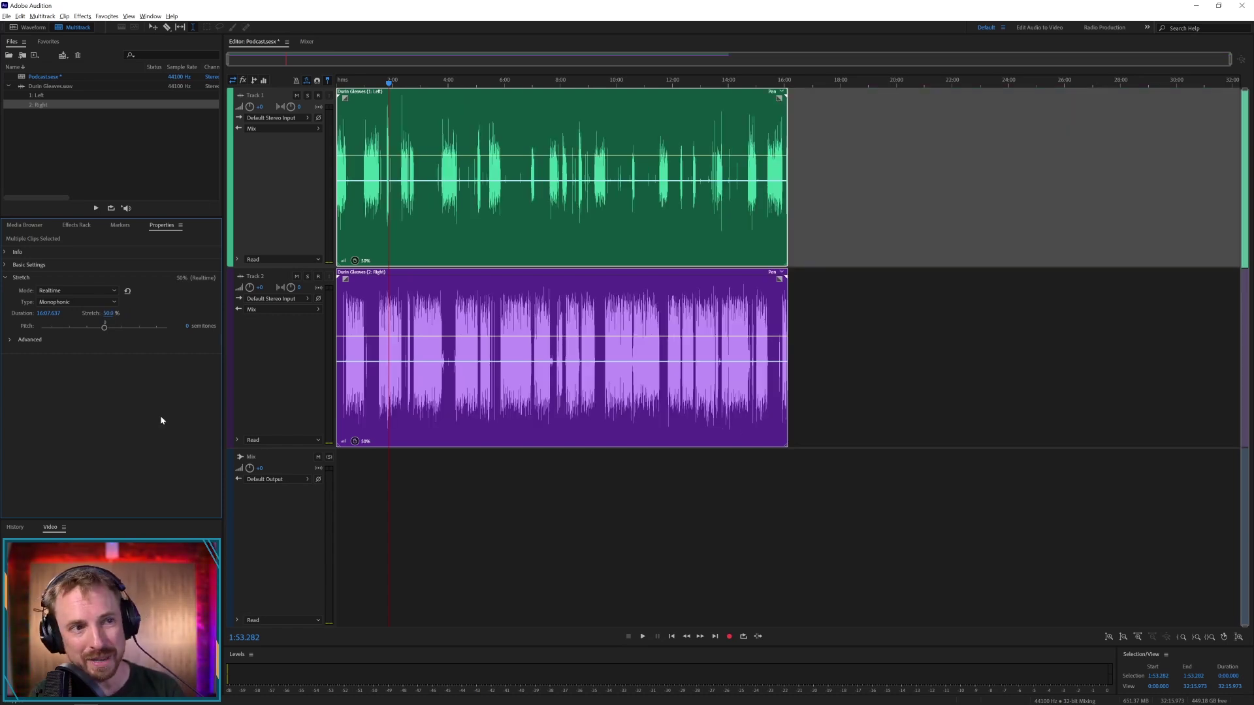
click(357, 80)
scroll(357, 81, up, 10)
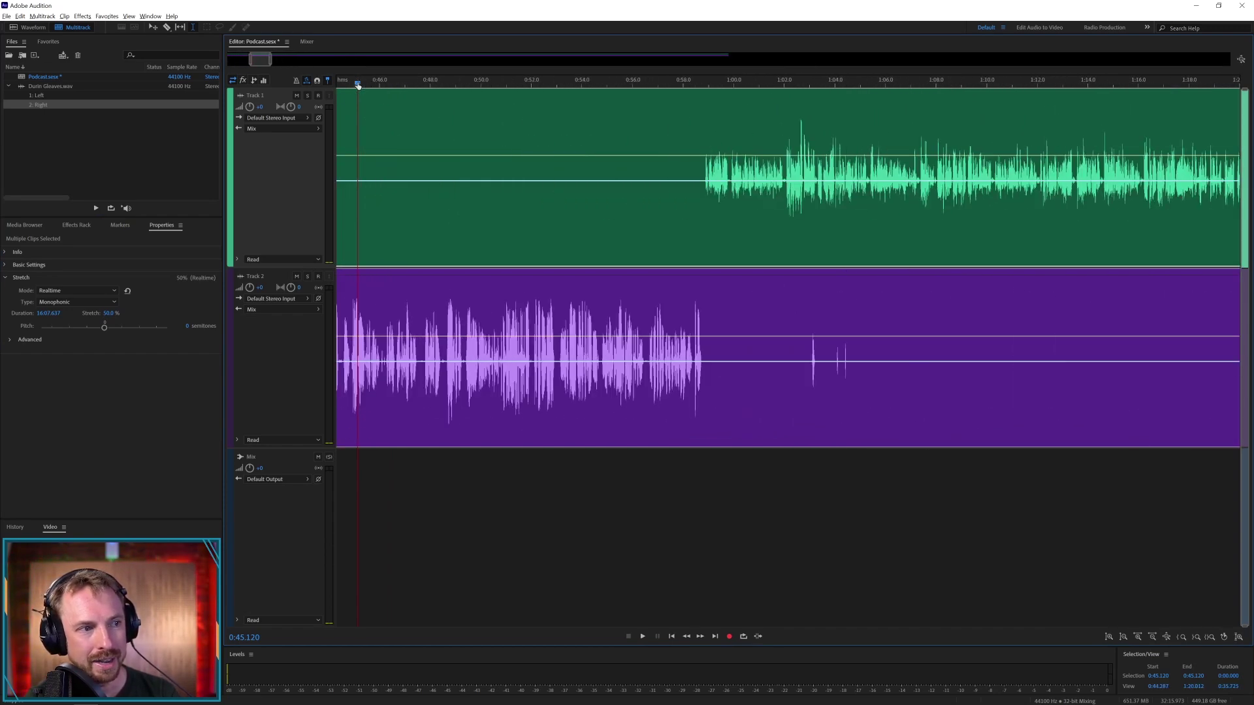
drag(534, 82, 601, 91)
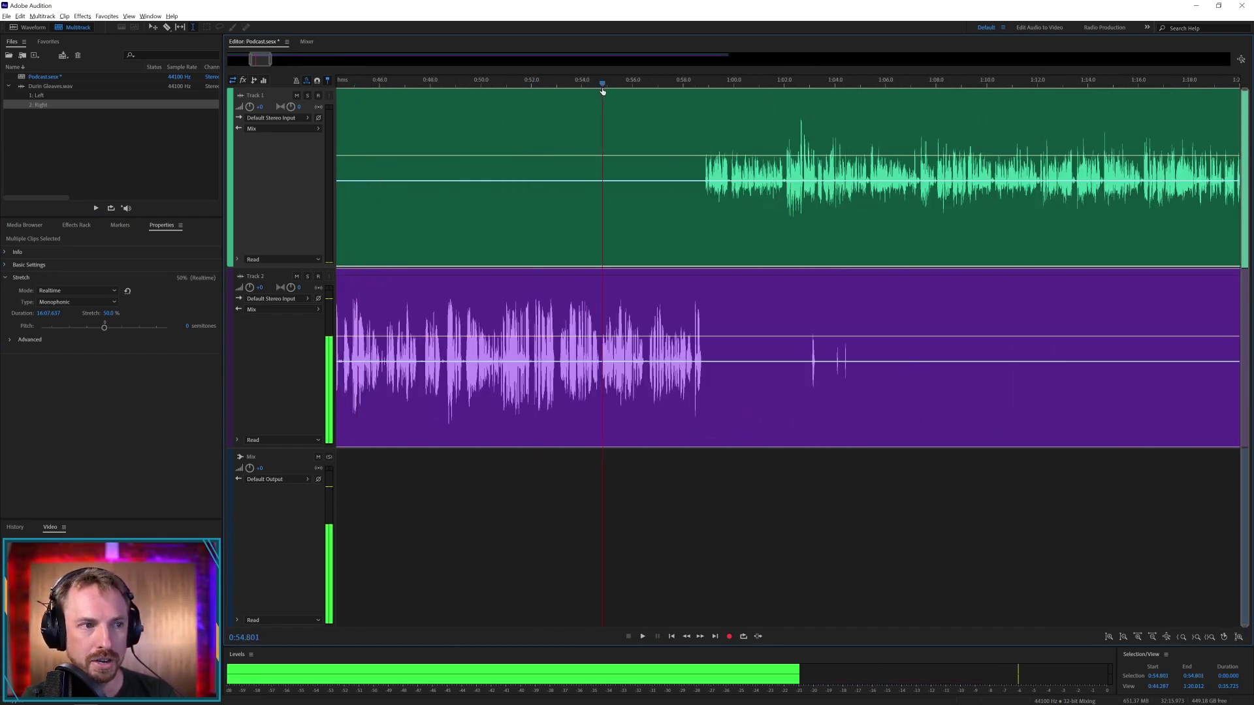
key(space)
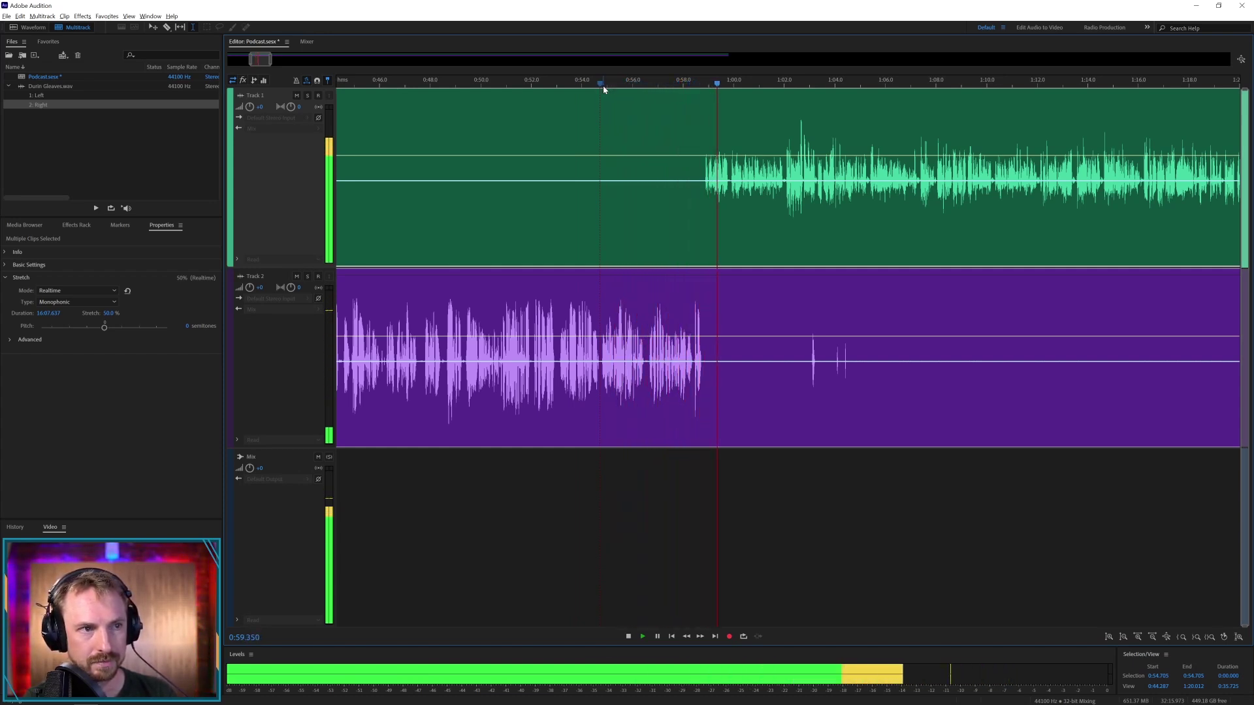
key(space)
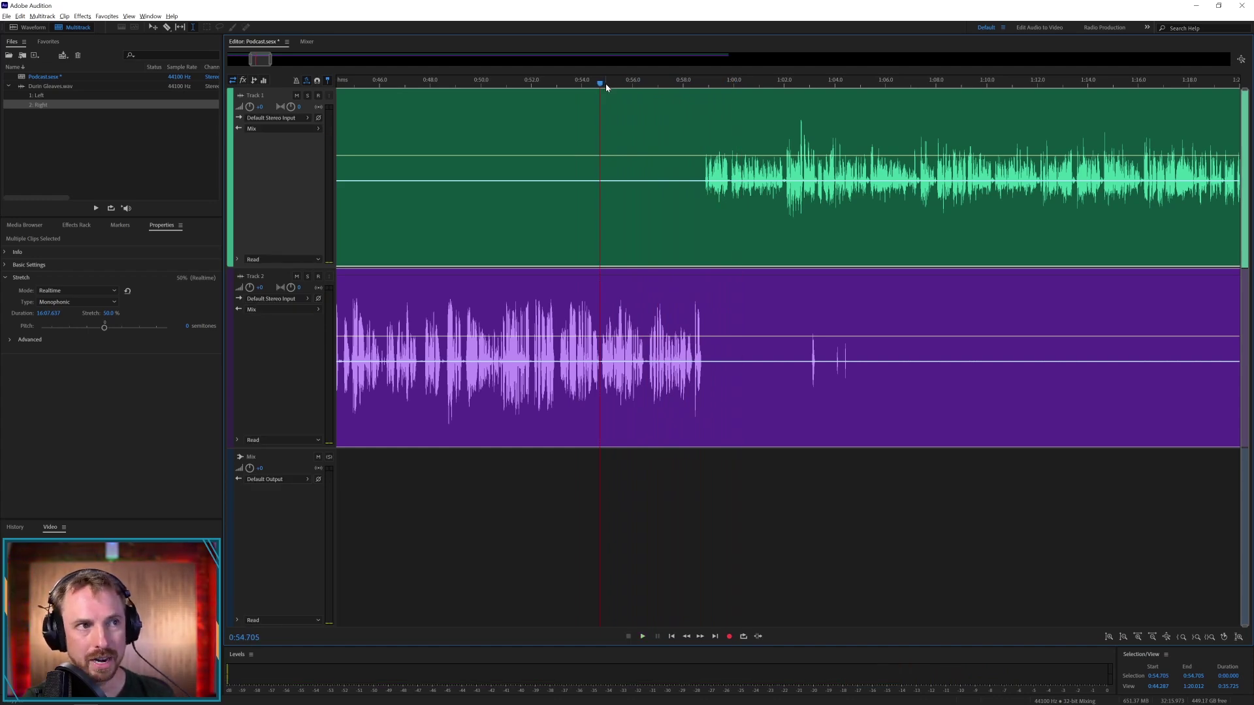
key(backslash)
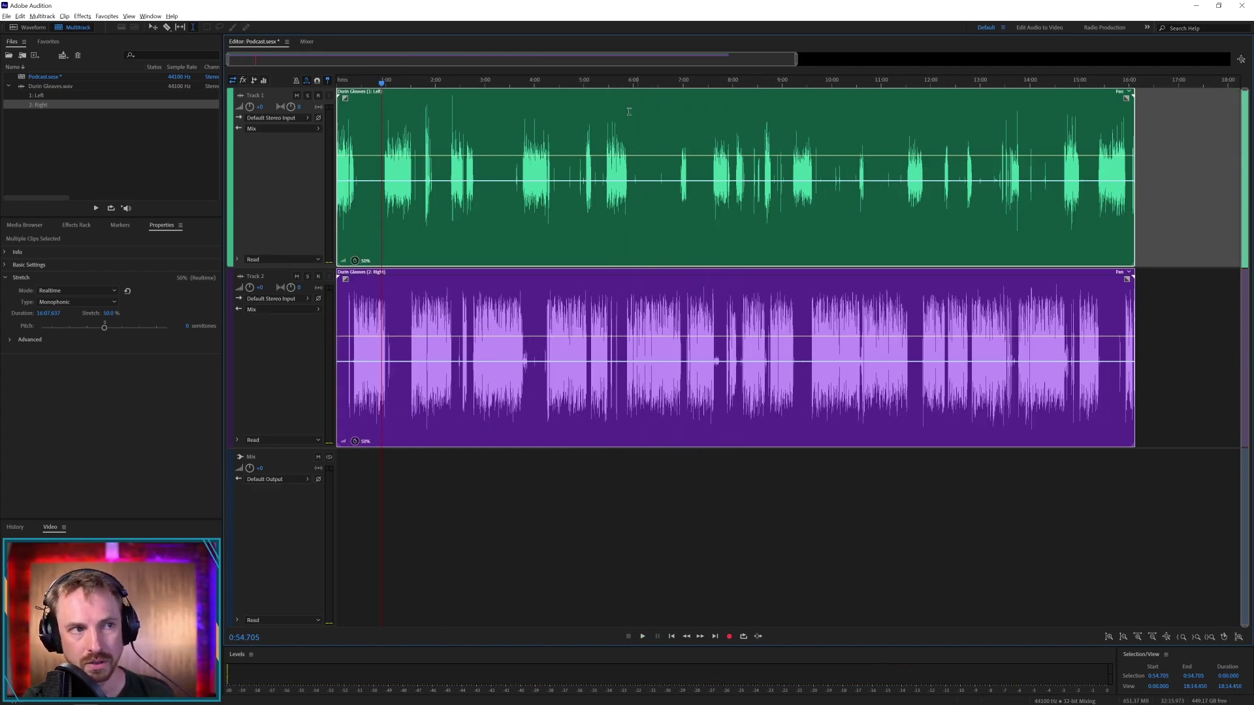
scroll(382, 84, up, 5)
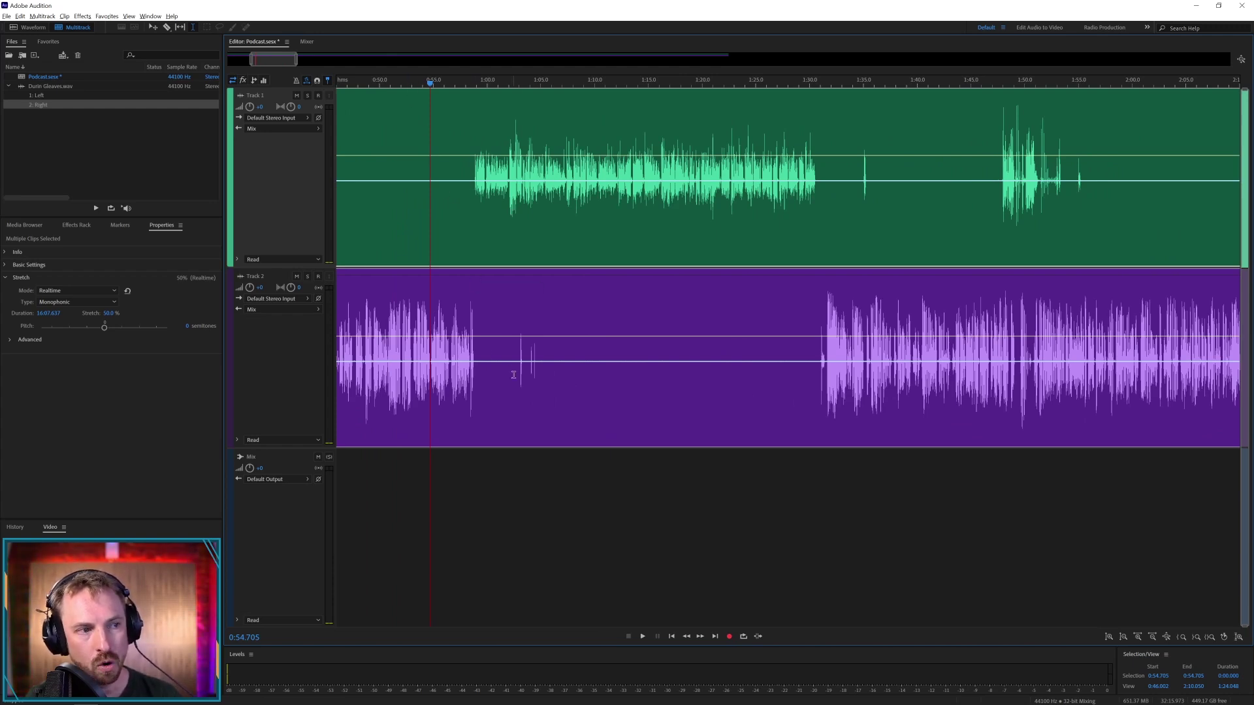
- Delete a quiet stretch from Track 2's clip
drag(514, 378, 567, 375)
key(Delete)
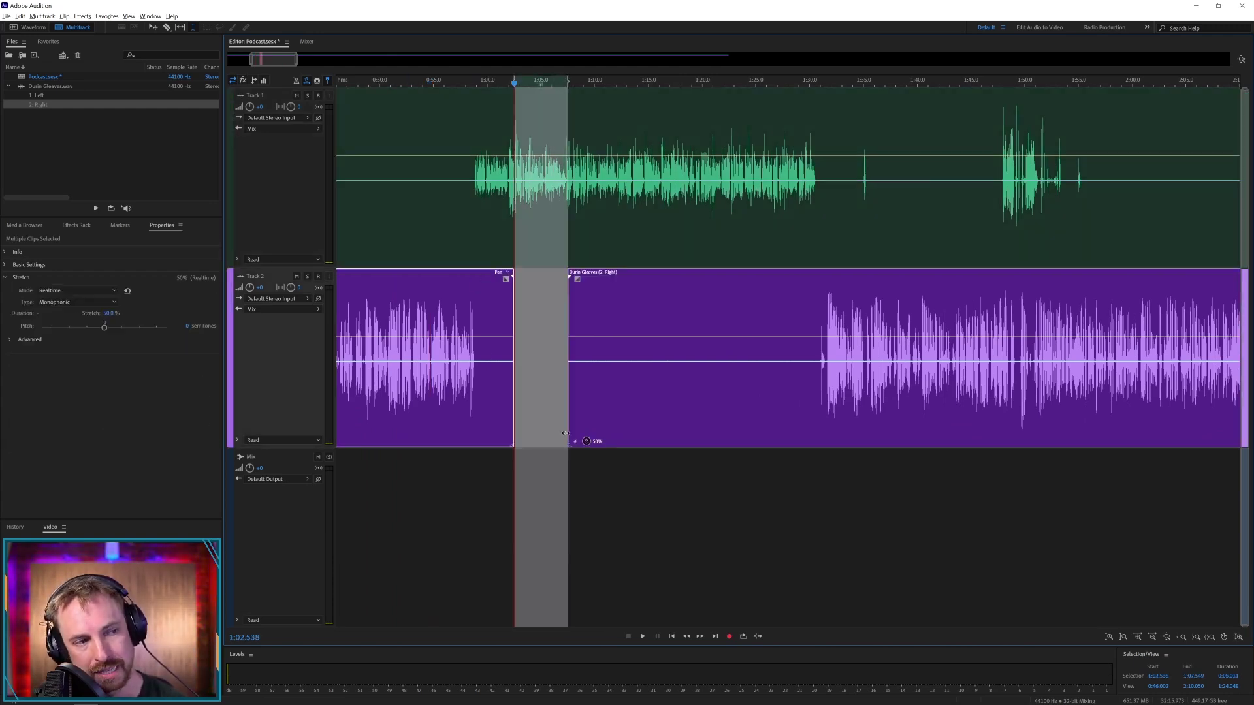
click(534, 397)
- Ripple-delete the 0:58.4–0:58.84 gap across all tracks
click(465, 189)
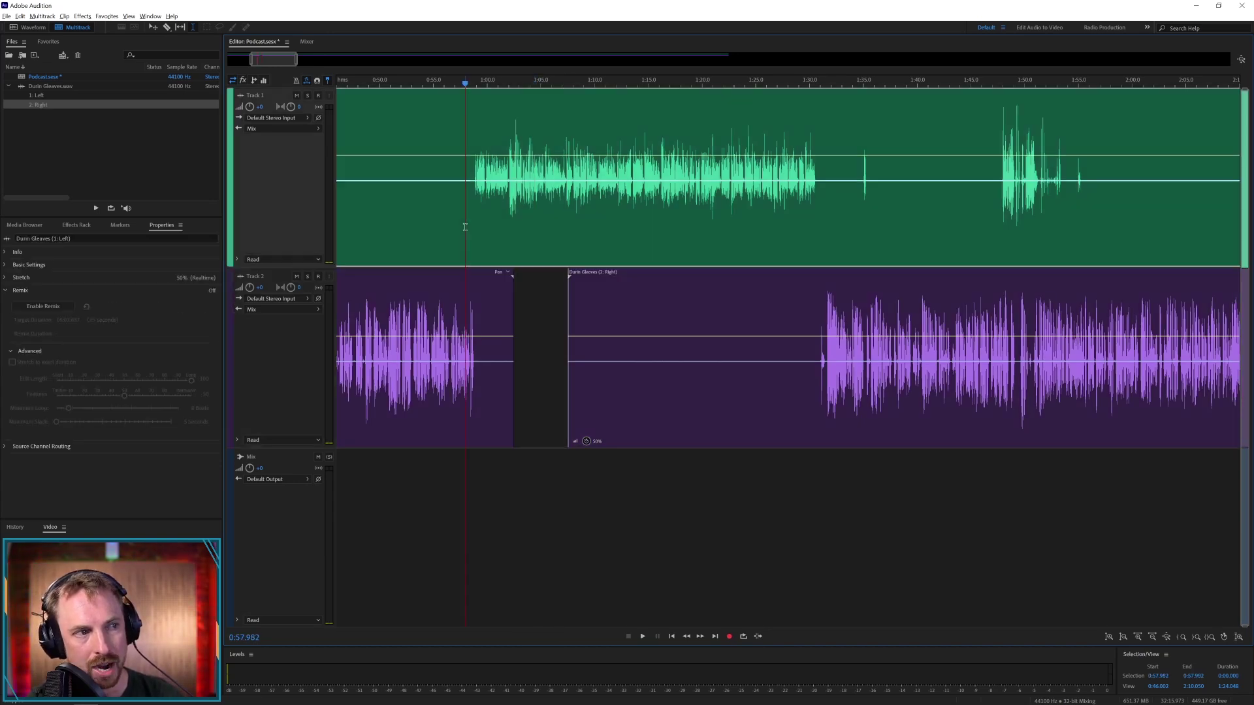
scroll(451, 87, up, 10)
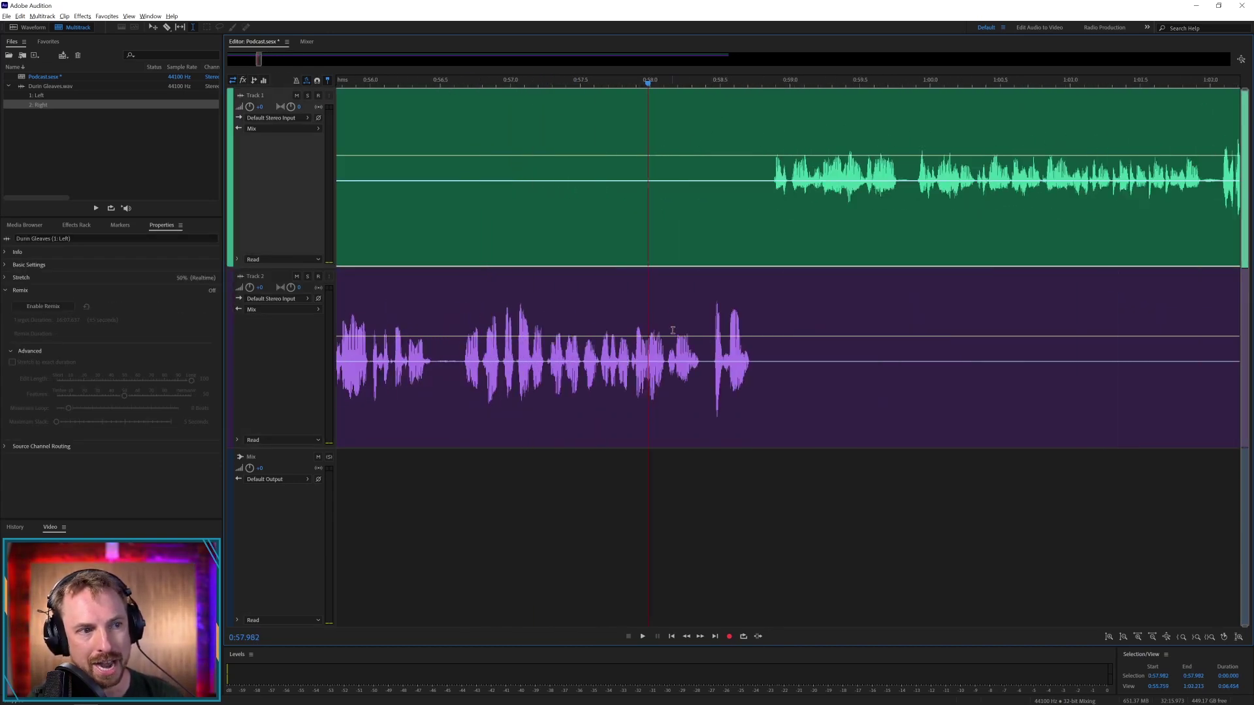
drag(706, 372, 765, 319)
right_click(765, 319)
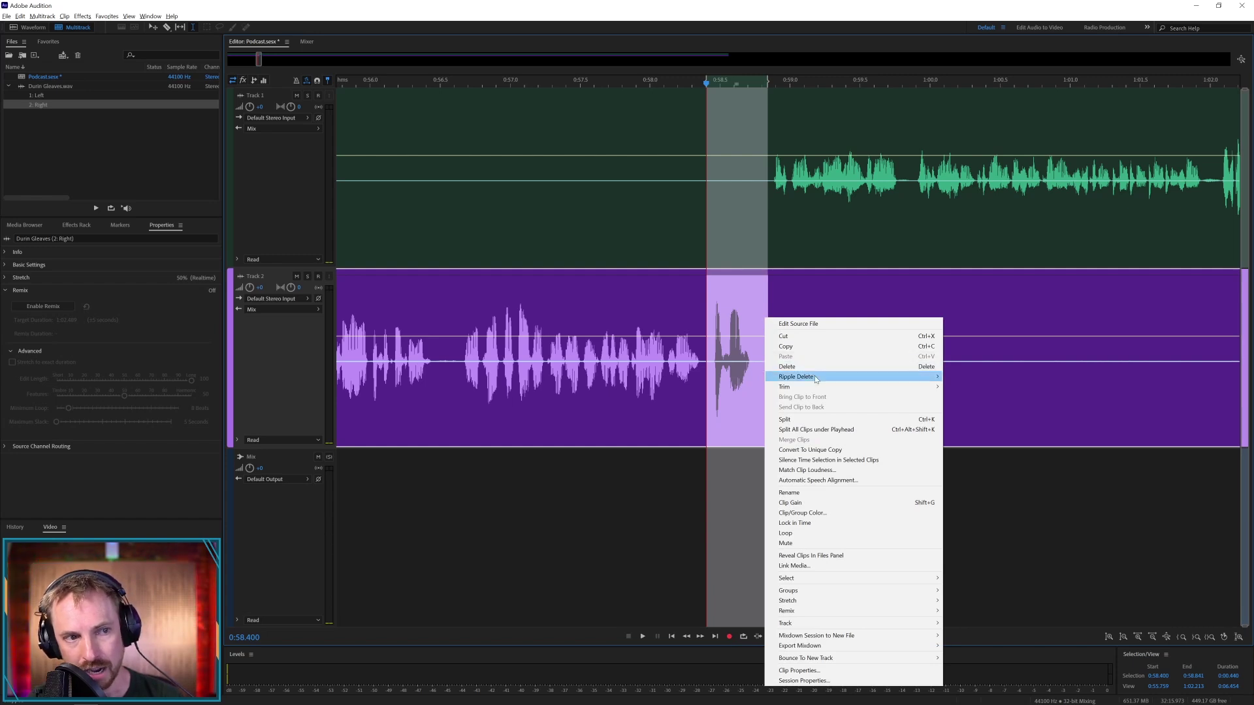
mouse_move(816, 379)
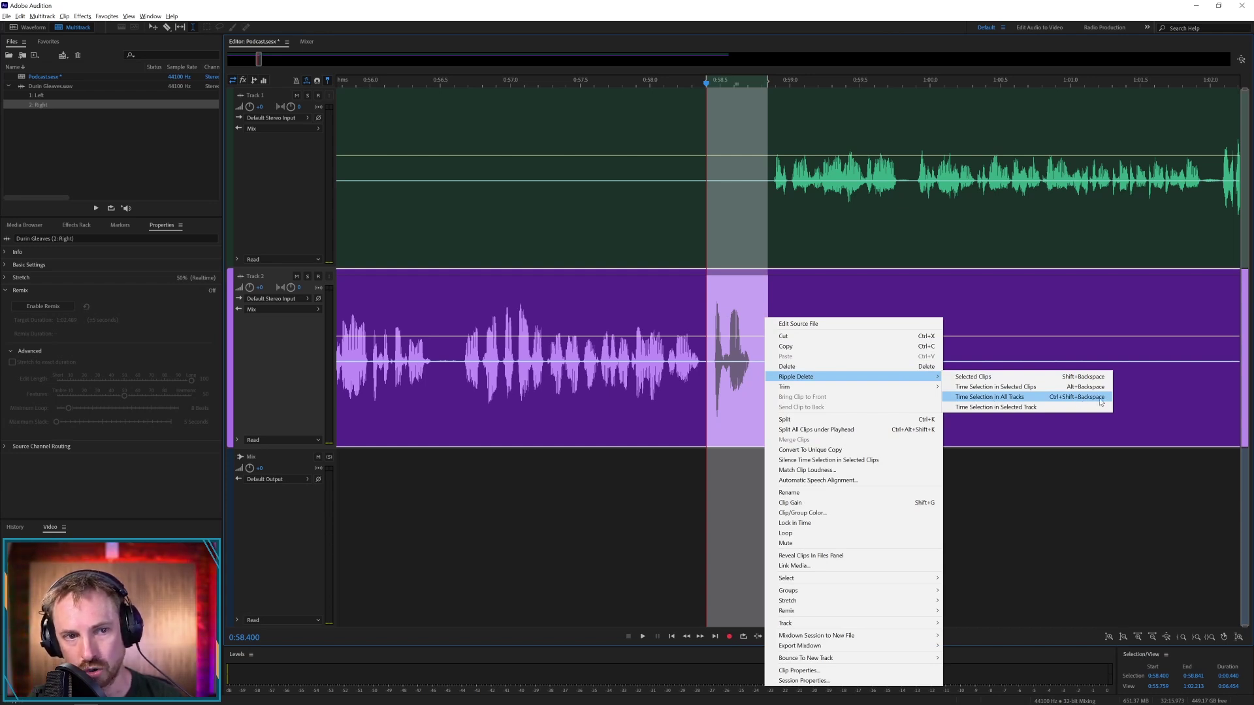
click(734, 69)
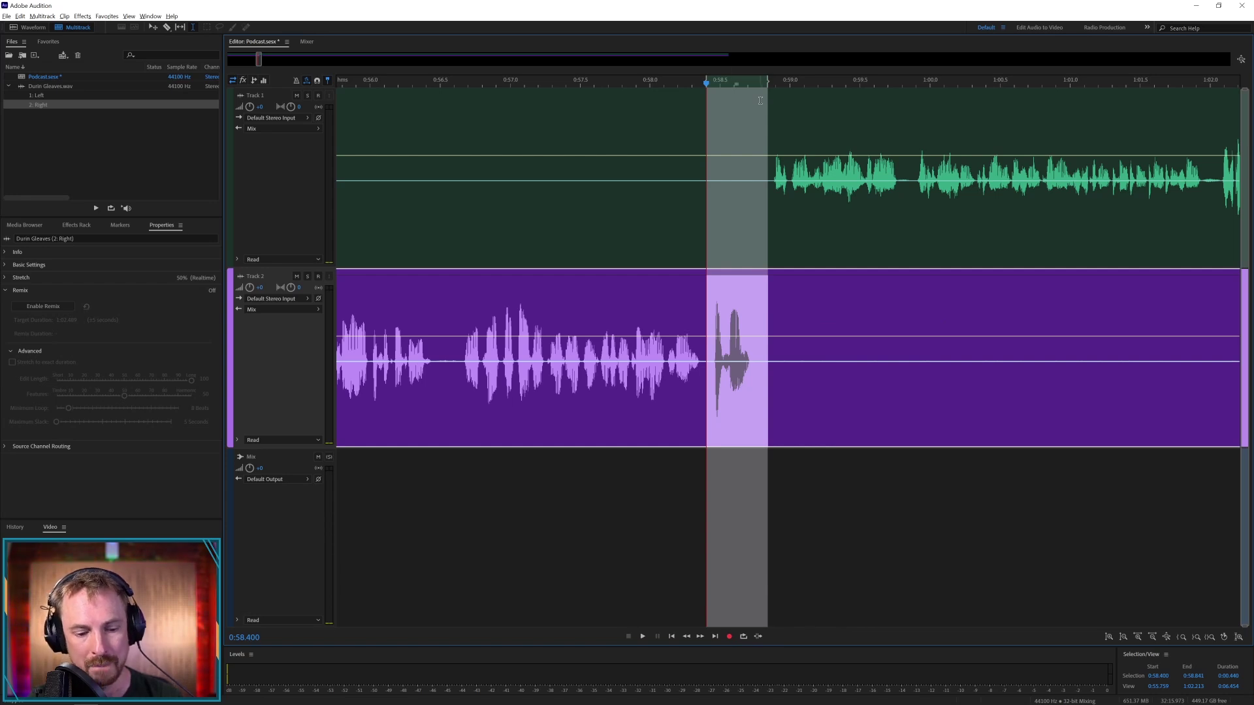
key(ctrl+shift+Delete)
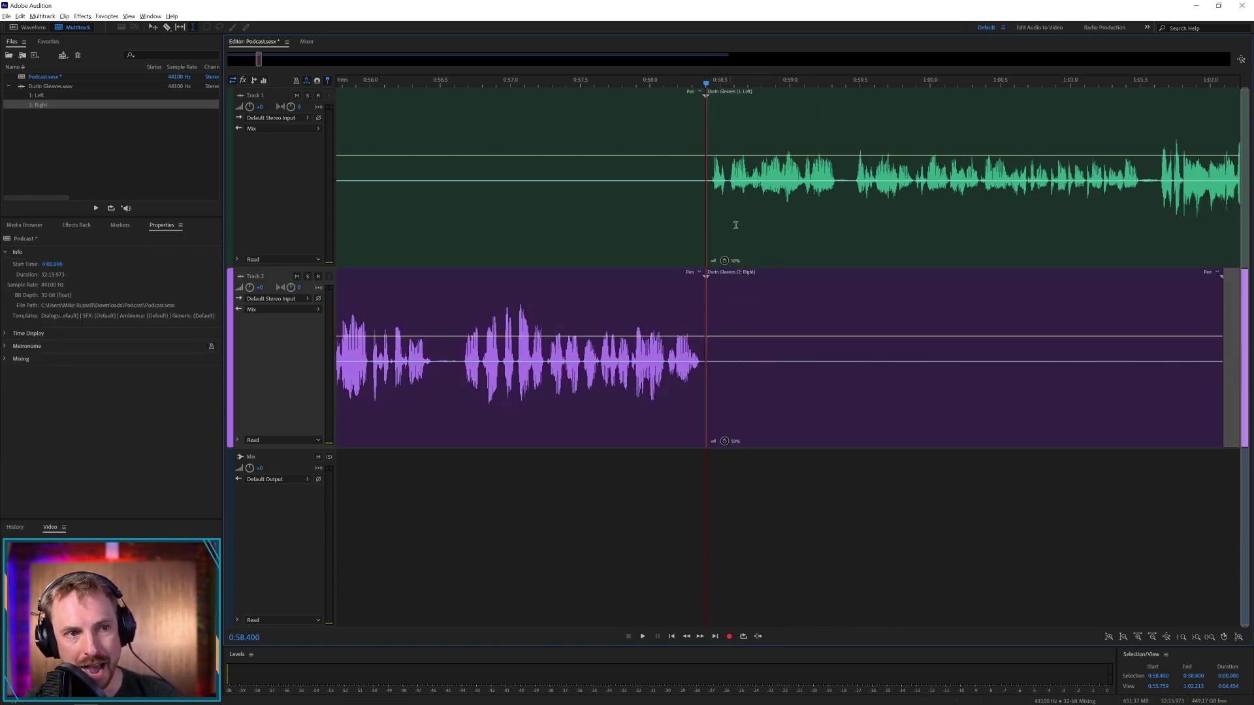
- Ripple-delete the pause from 1:30.150 to Track 2's reply on both tracks, then zoom out fully
scroll(720, 80, down, 6)
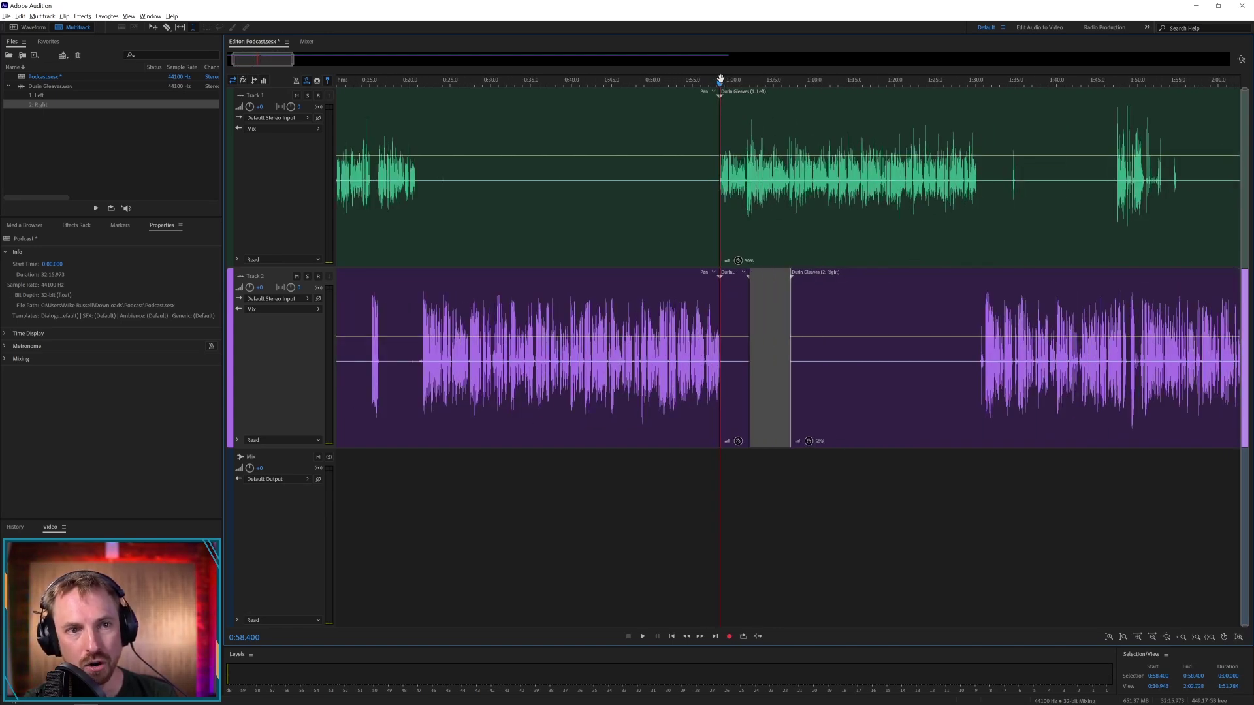
click(975, 81)
scroll(975, 81, up, 5)
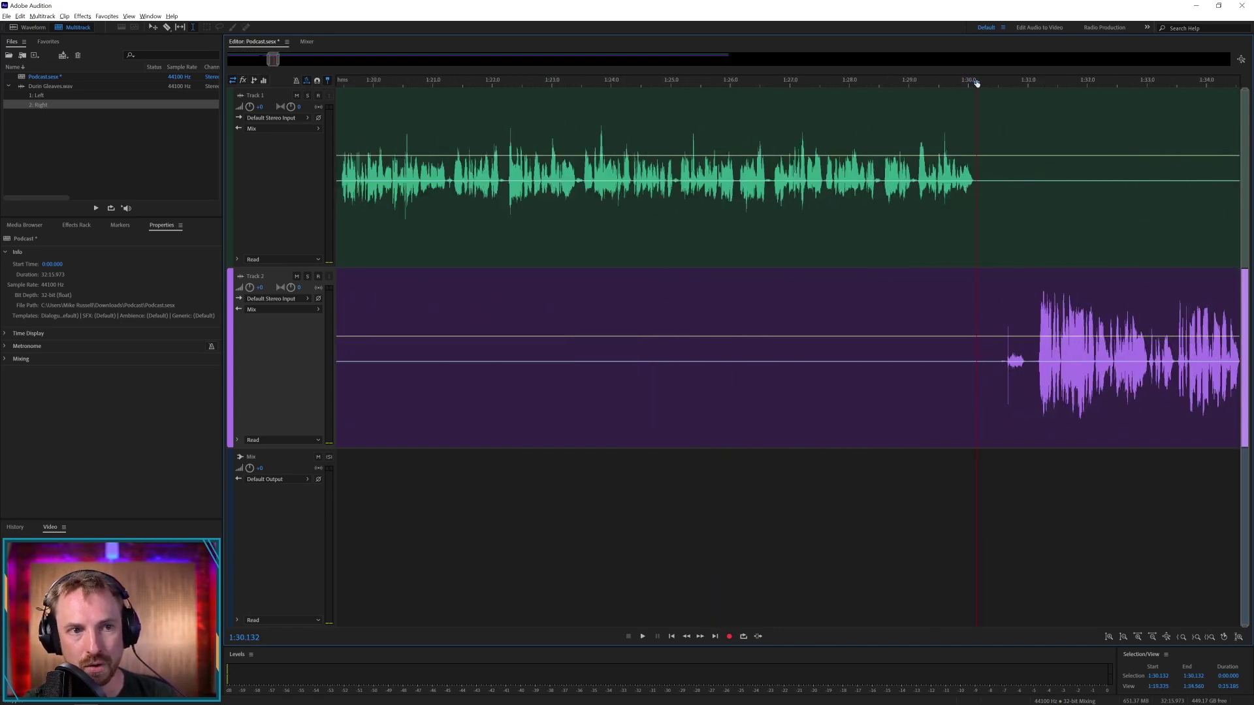
click(977, 208)
drag(977, 208, 1052, 386)
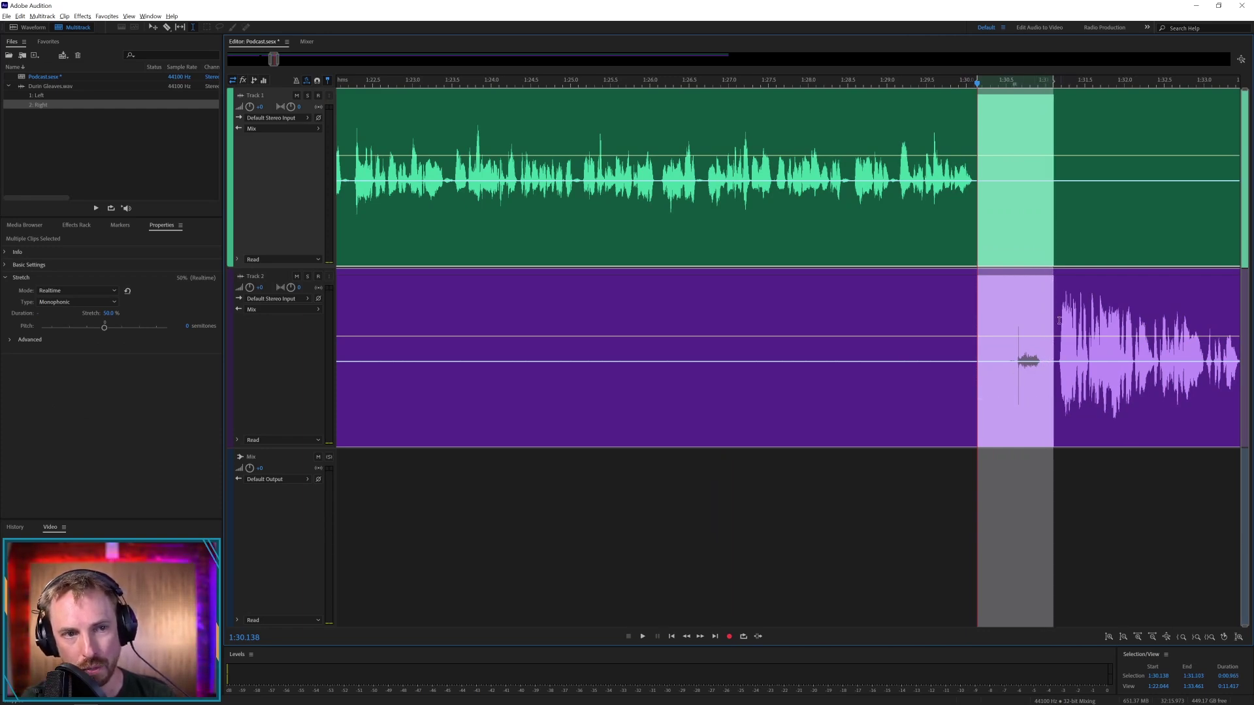
drag(978, 201, 1050, 205)
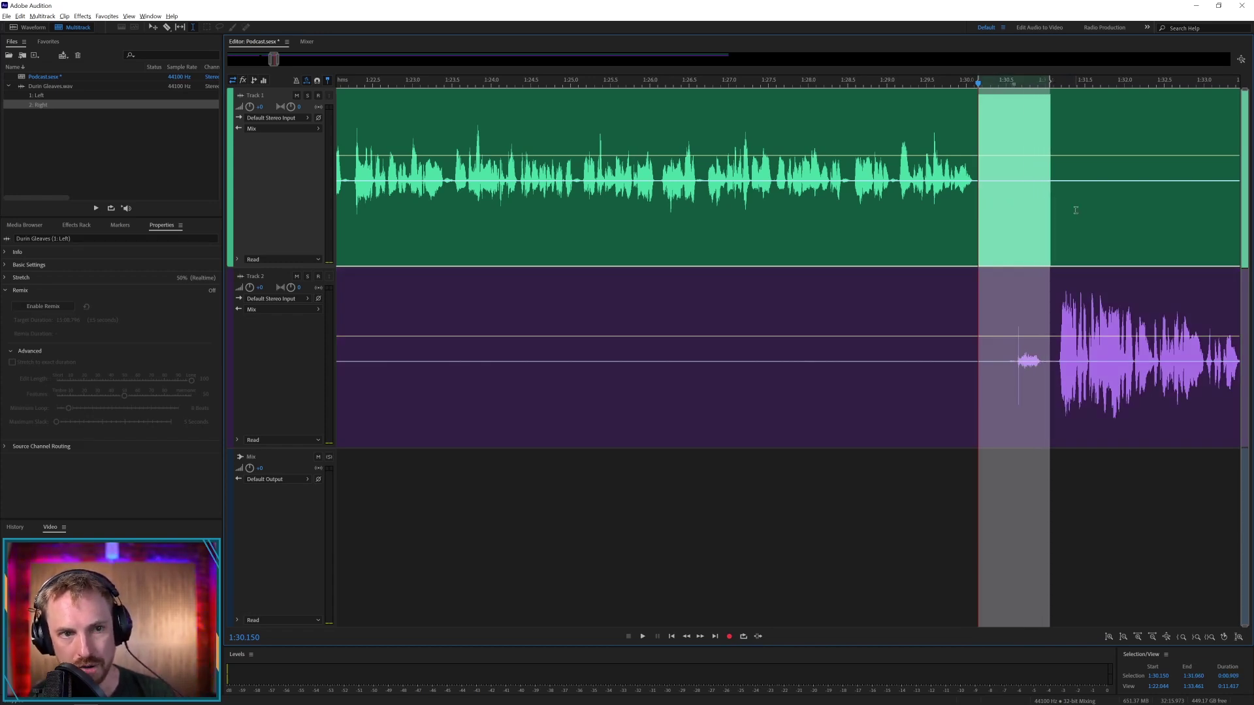
key(ctrl+shift+Delete)
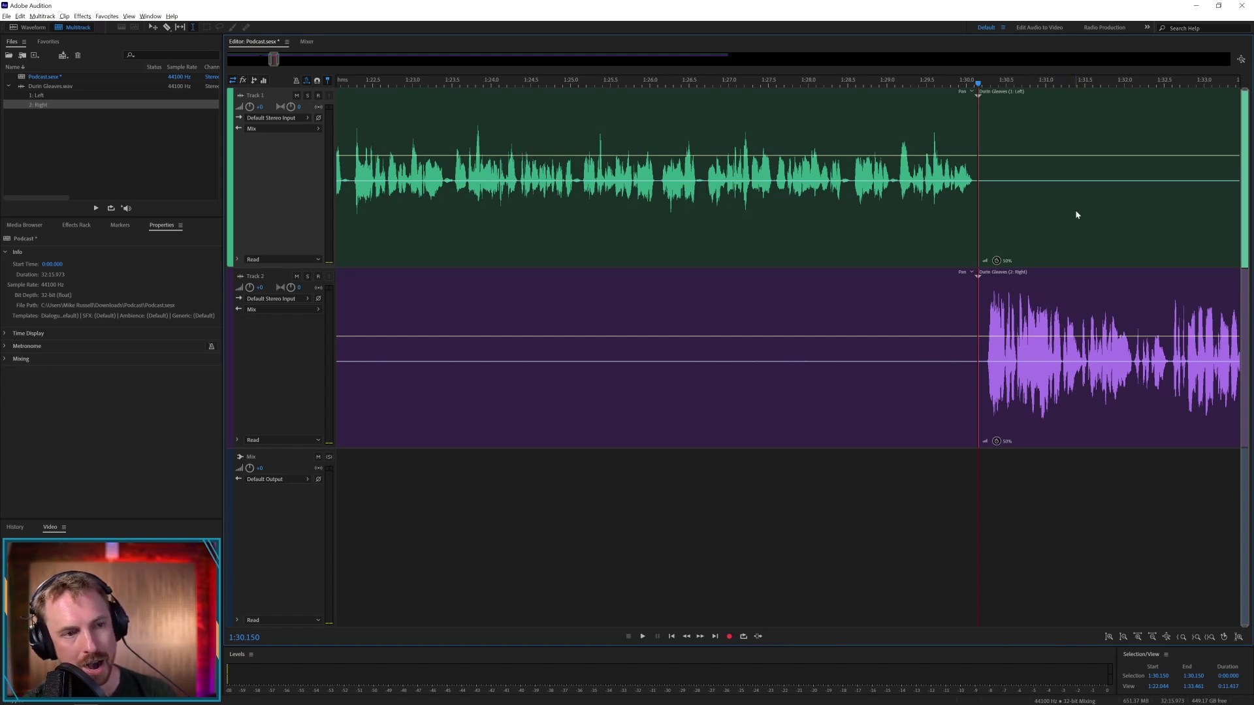
key(backslash)
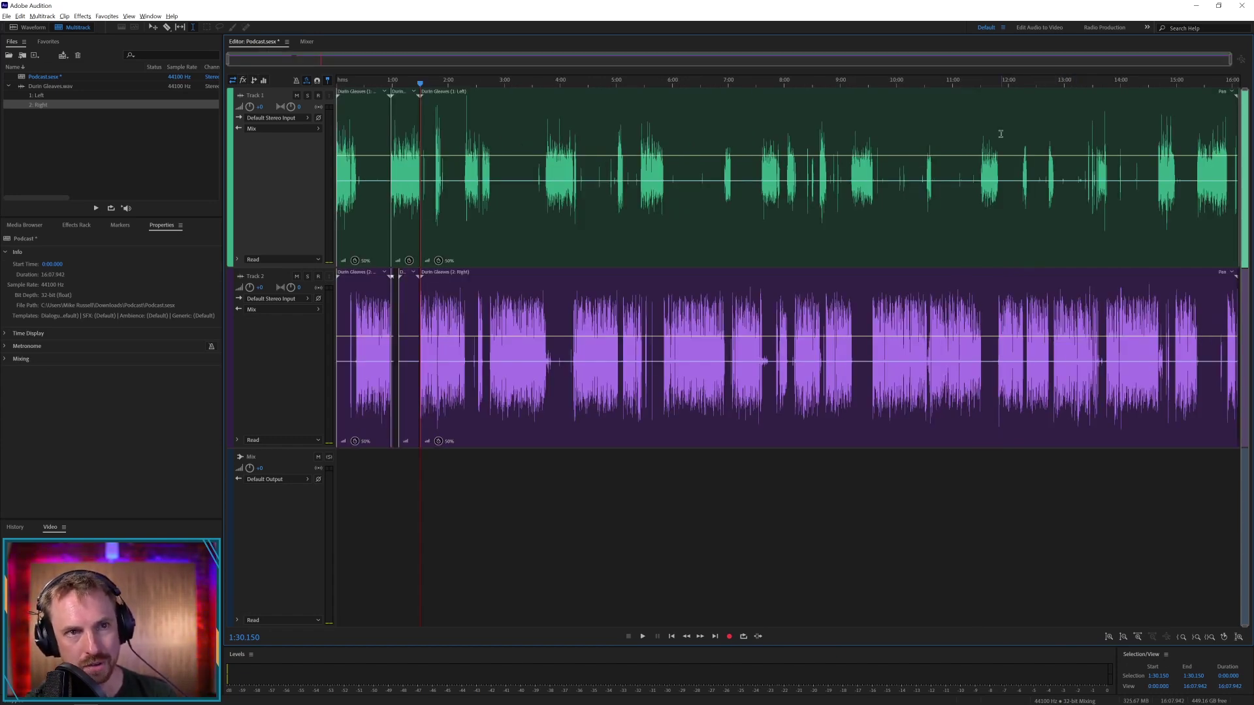
- Select all clips and drag their stretch handle back out from 50% toward 100%
click(1032, 78)
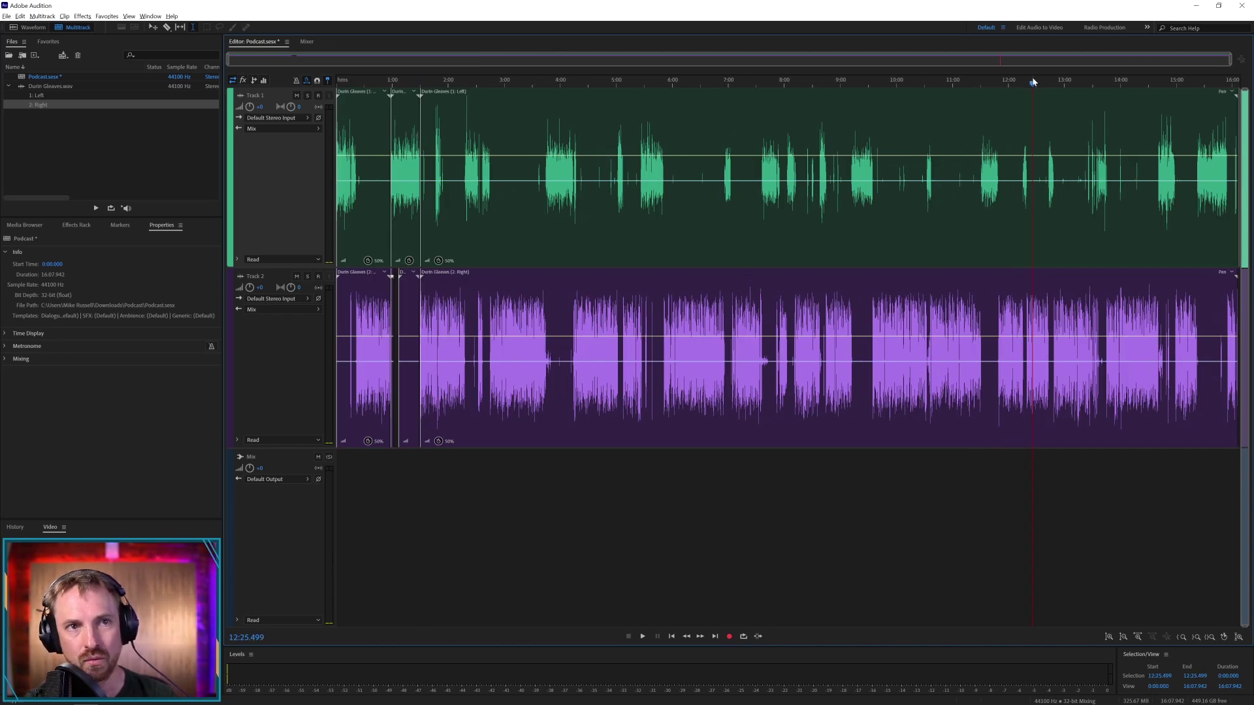
drag(1032, 80, 1240, 88)
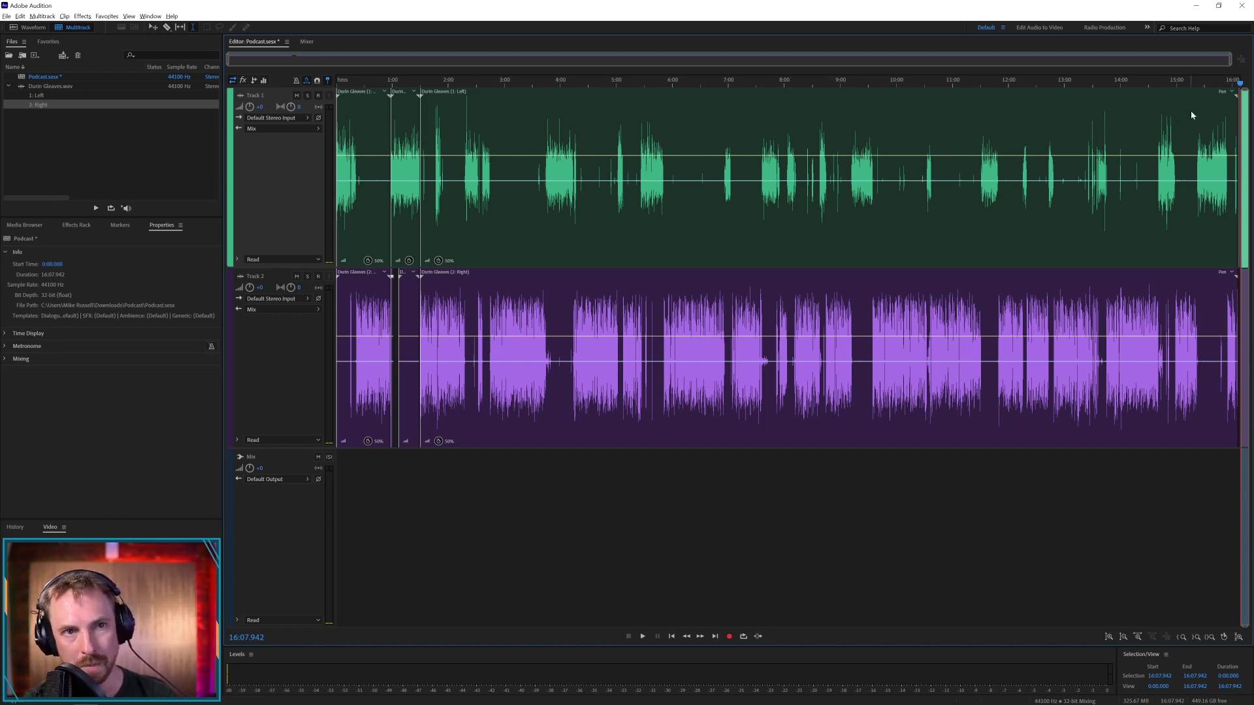
key(ctrl+a)
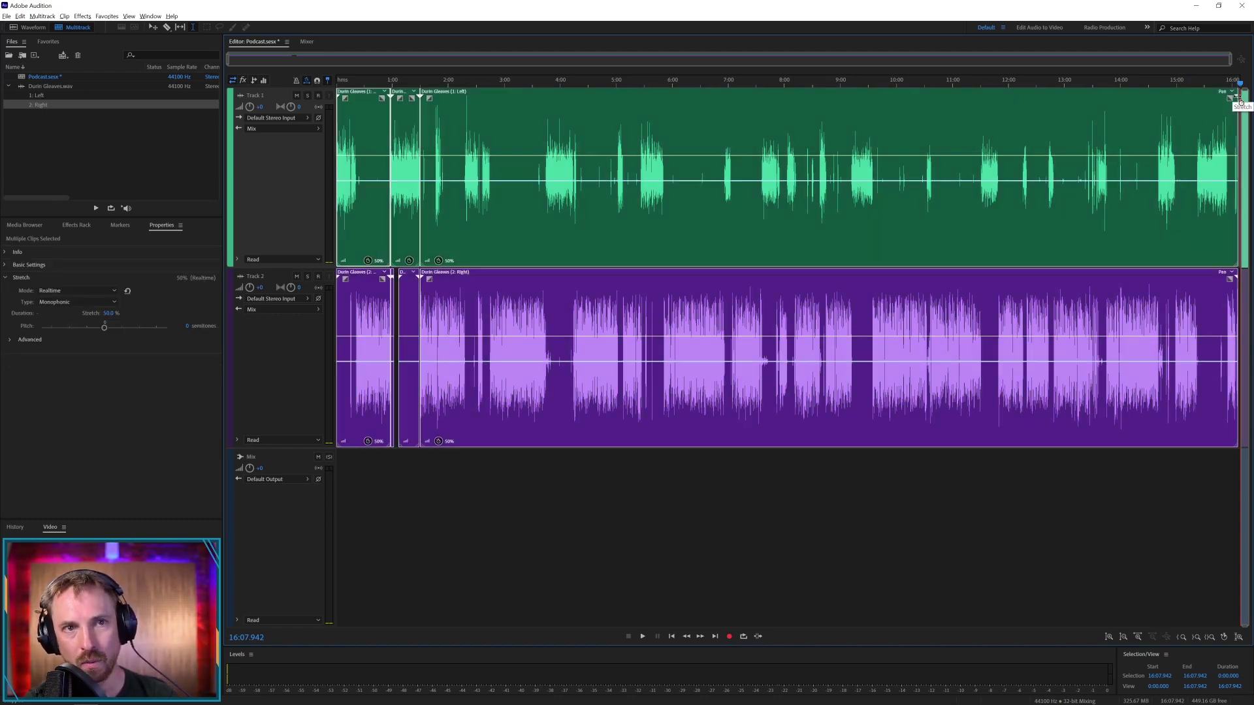
drag(1240, 101, 1190, 102)
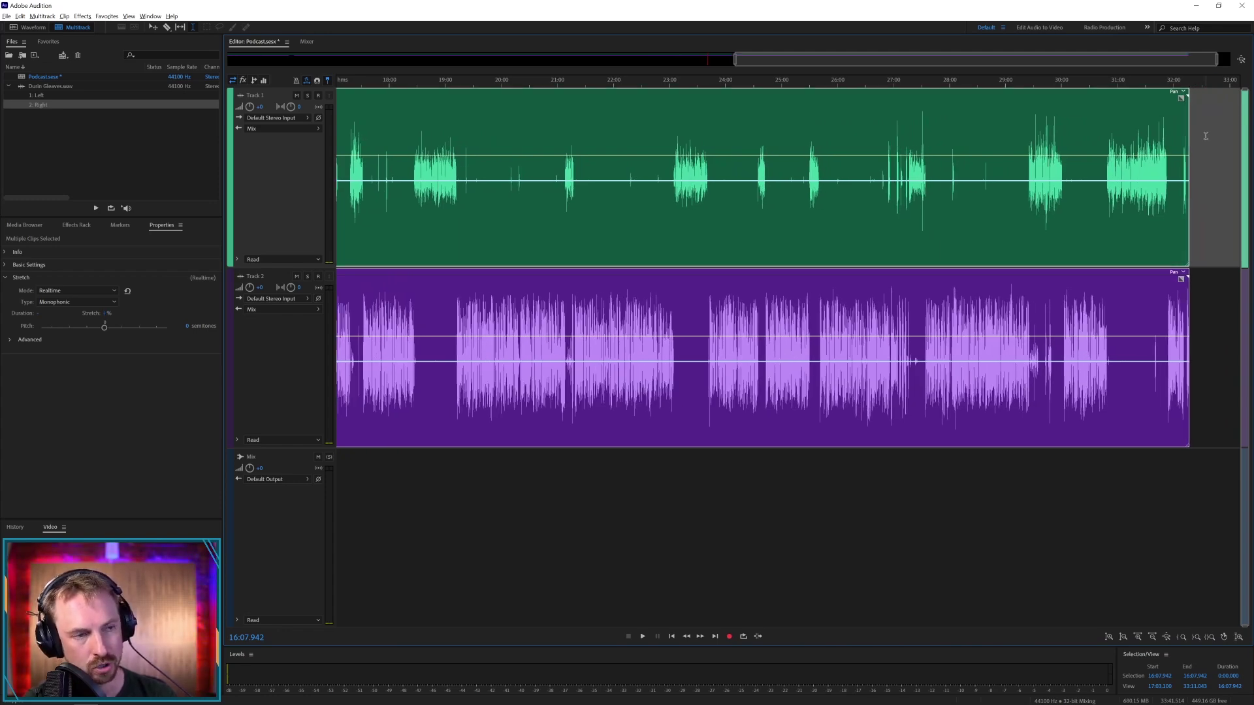
- Zoom in on the 3:00 edit point and play it back
key(backslash)
click(392, 86)
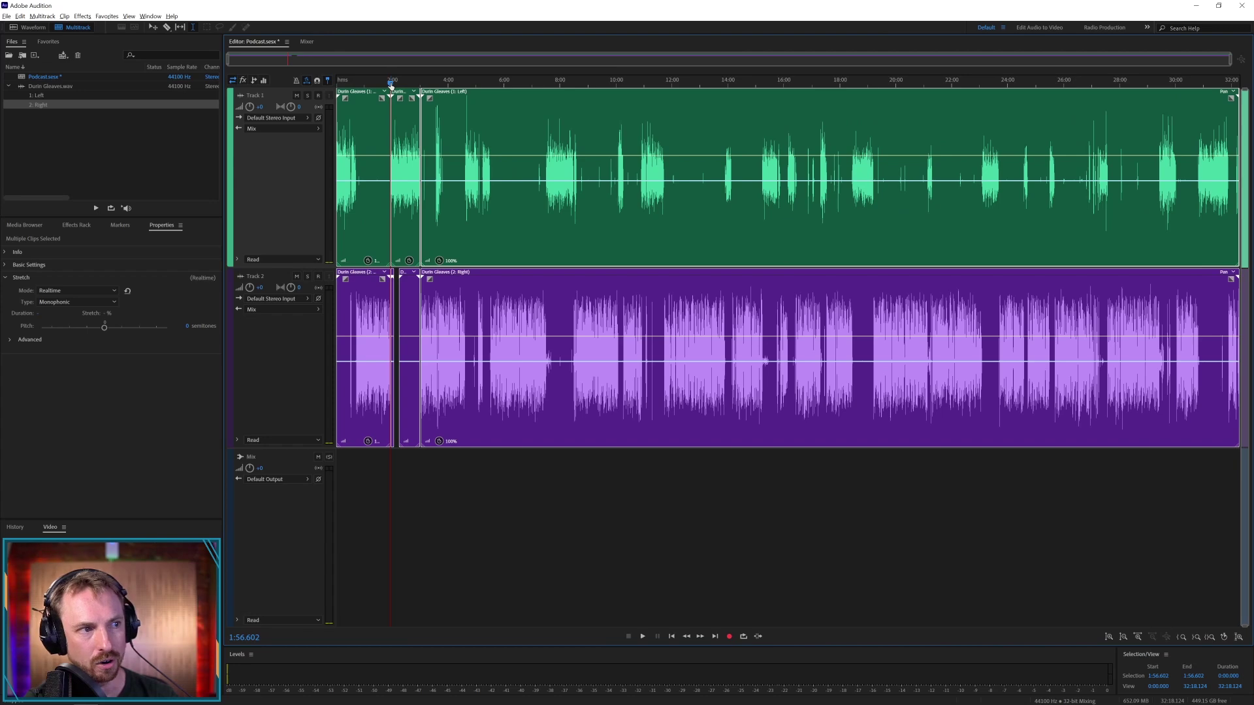
scroll(393, 88, up, 5)
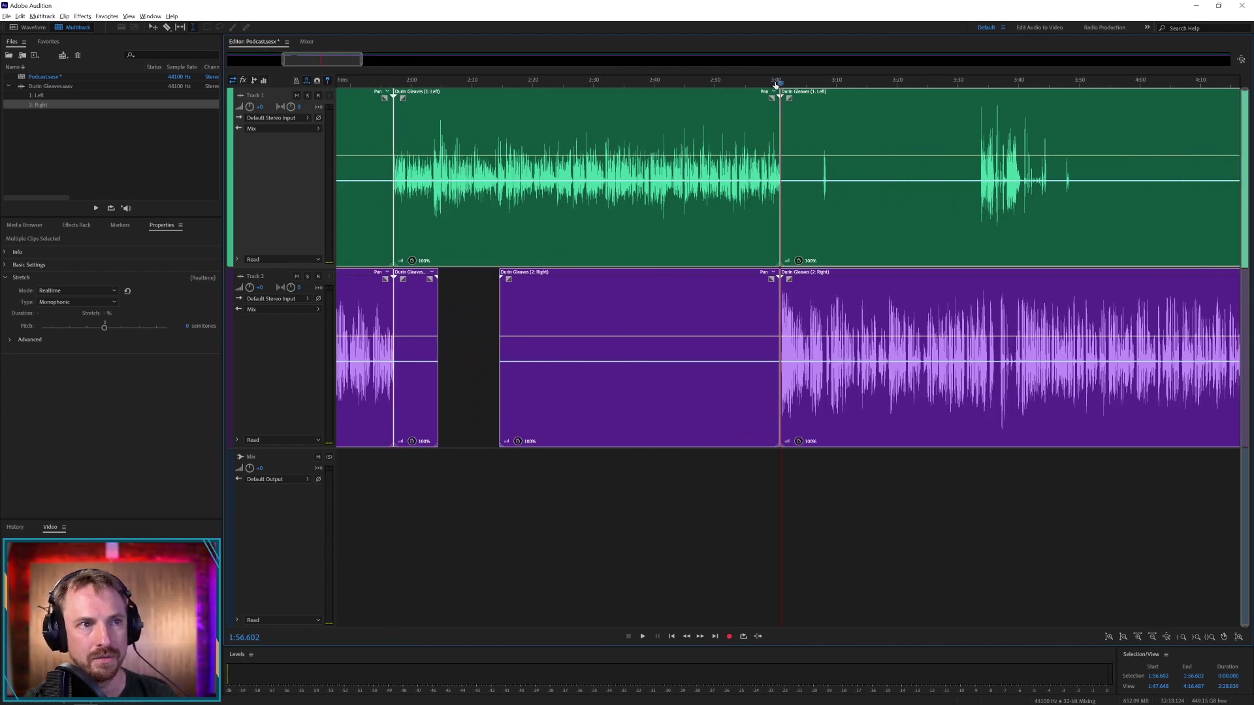
scroll(777, 82, up, 3)
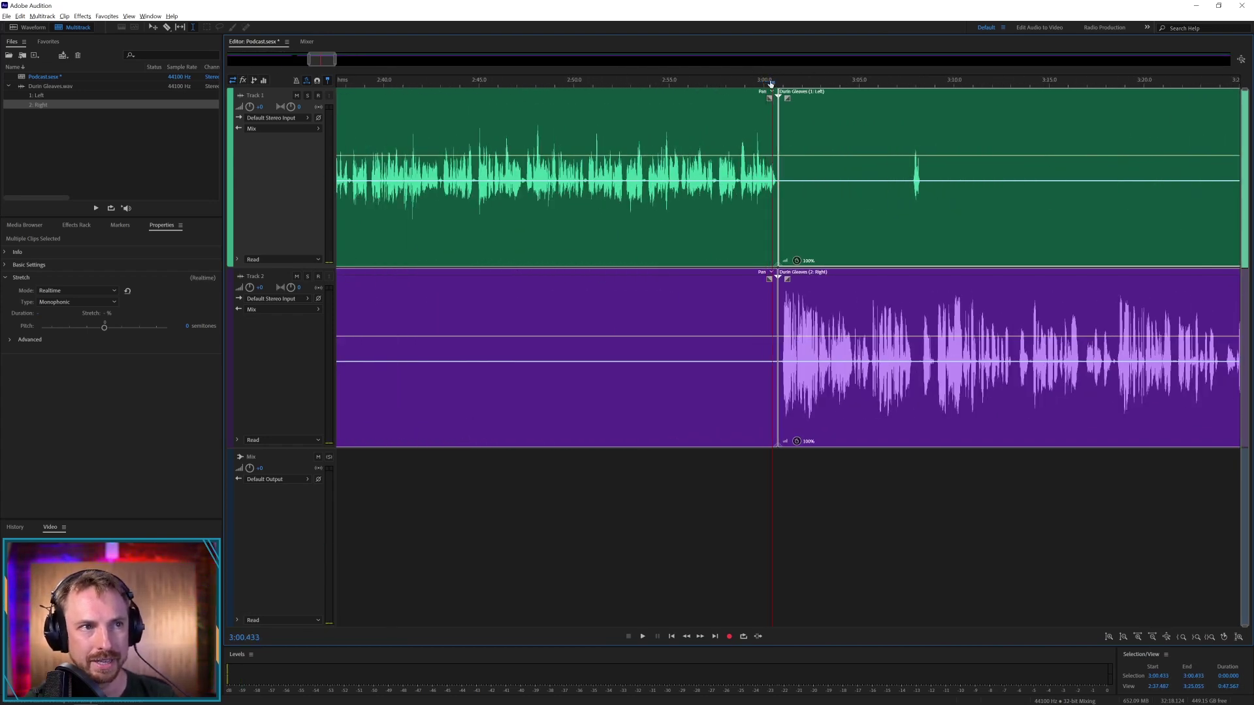
click(769, 83)
key(space)
key(space)
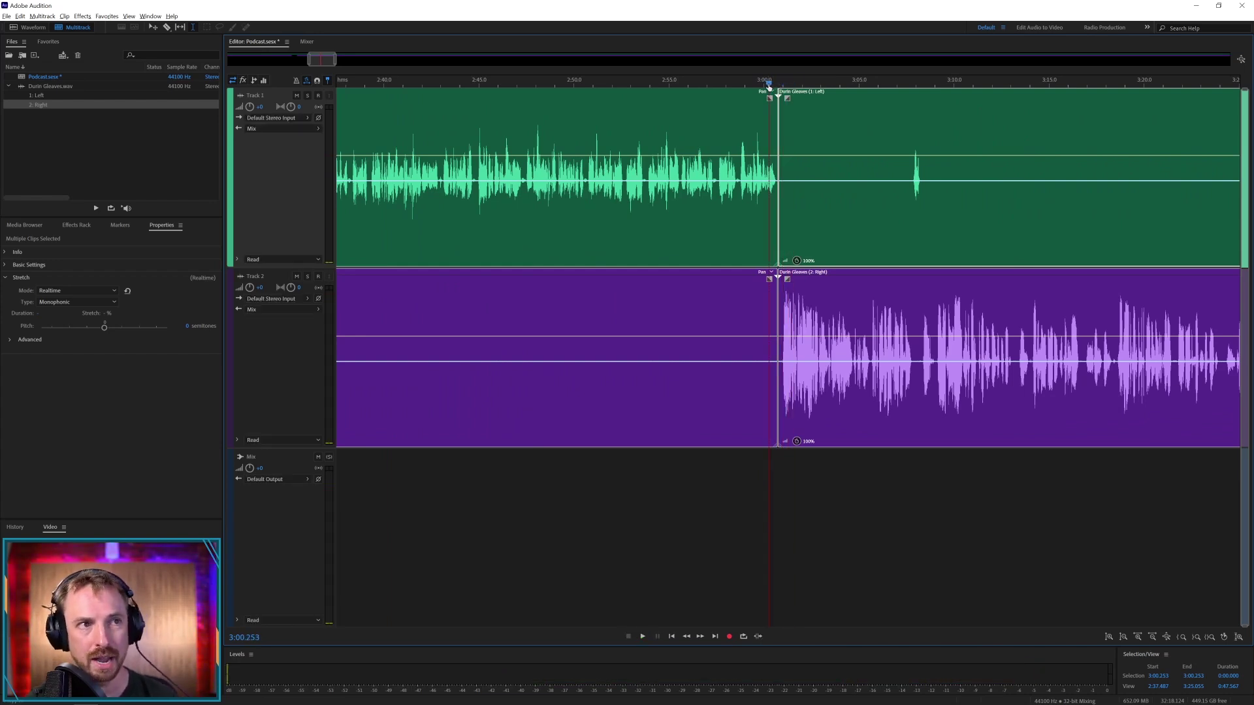
- Overlap both tracks' clips at the 3:00 edit to create crossfades
scroll(769, 86, up, 5)
drag(895, 230, 824, 256)
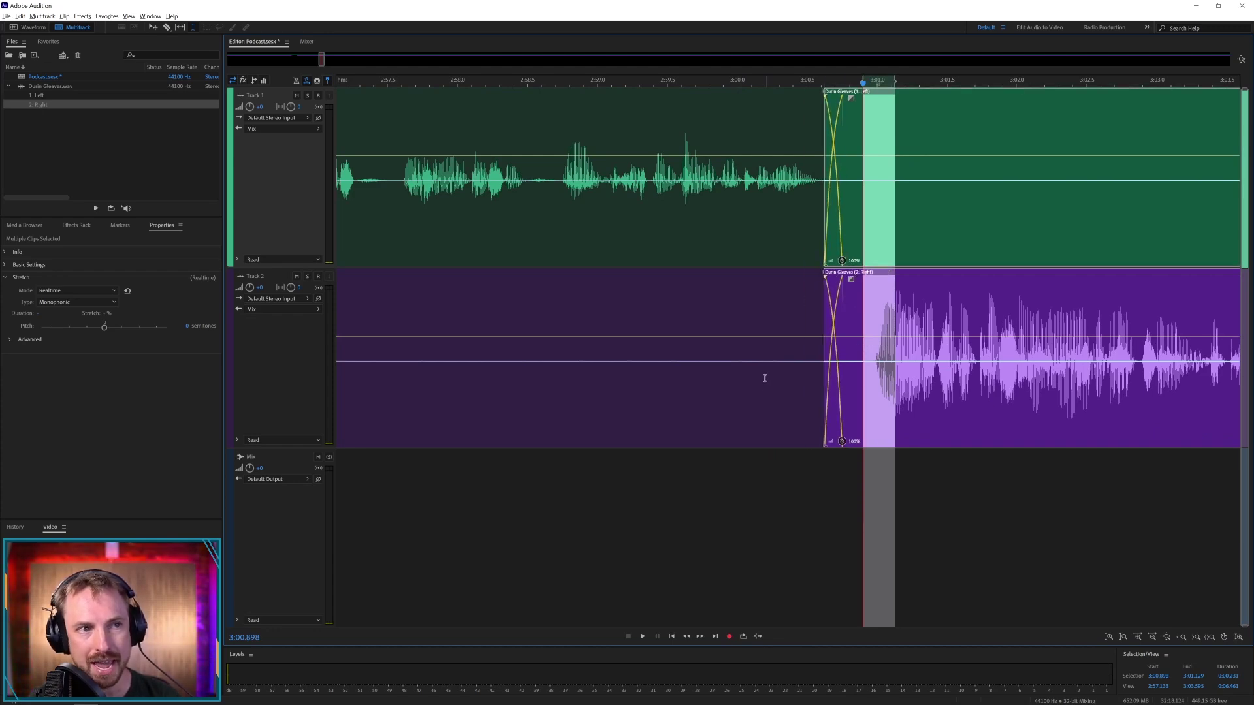
click(769, 395)
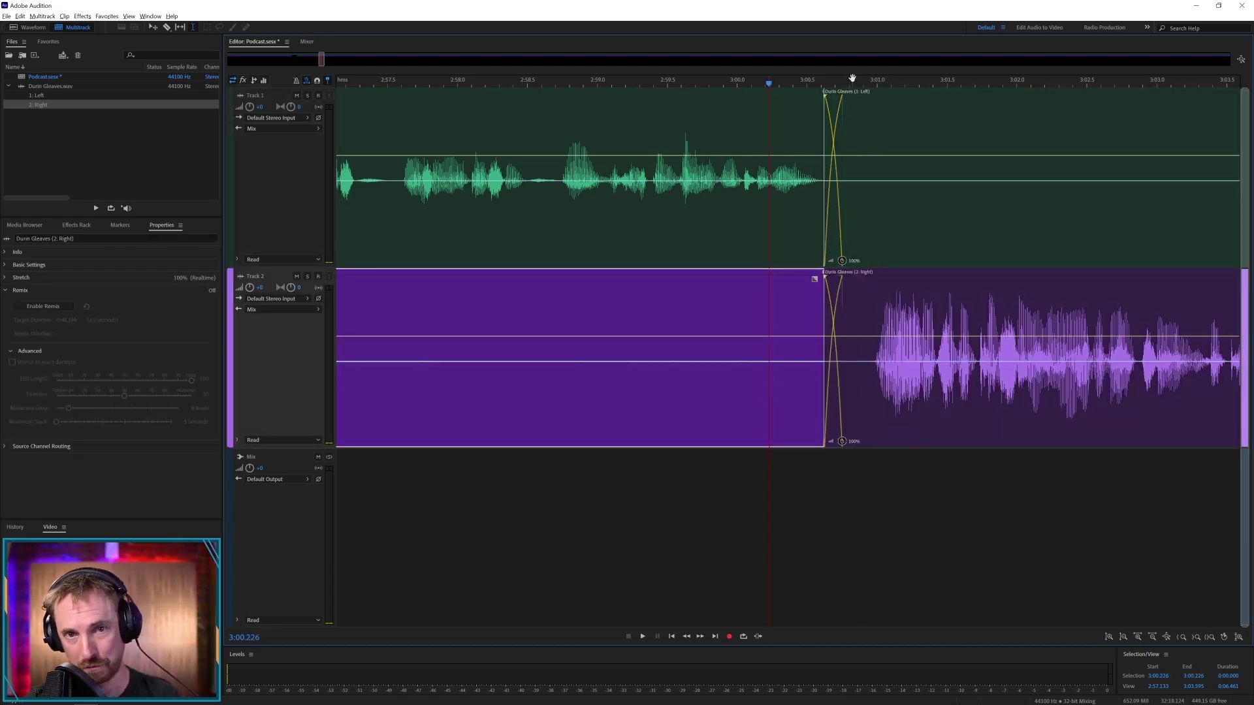
scroll(852, 78, down, 15)
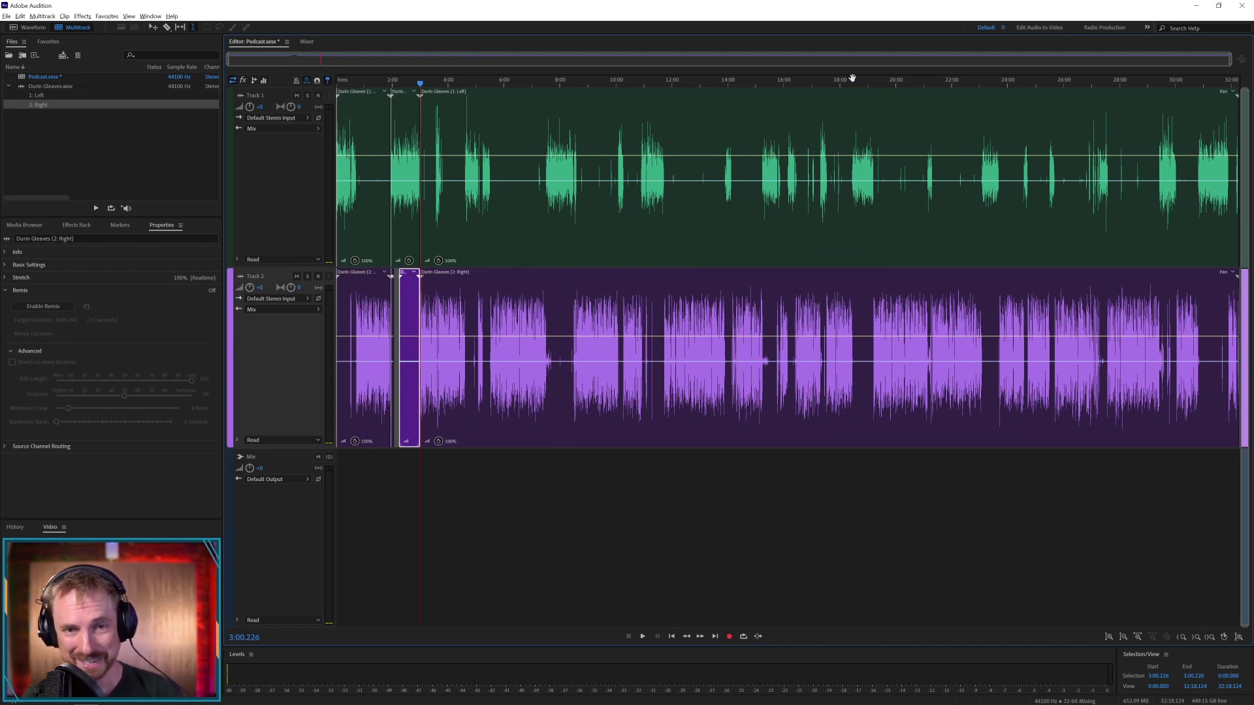